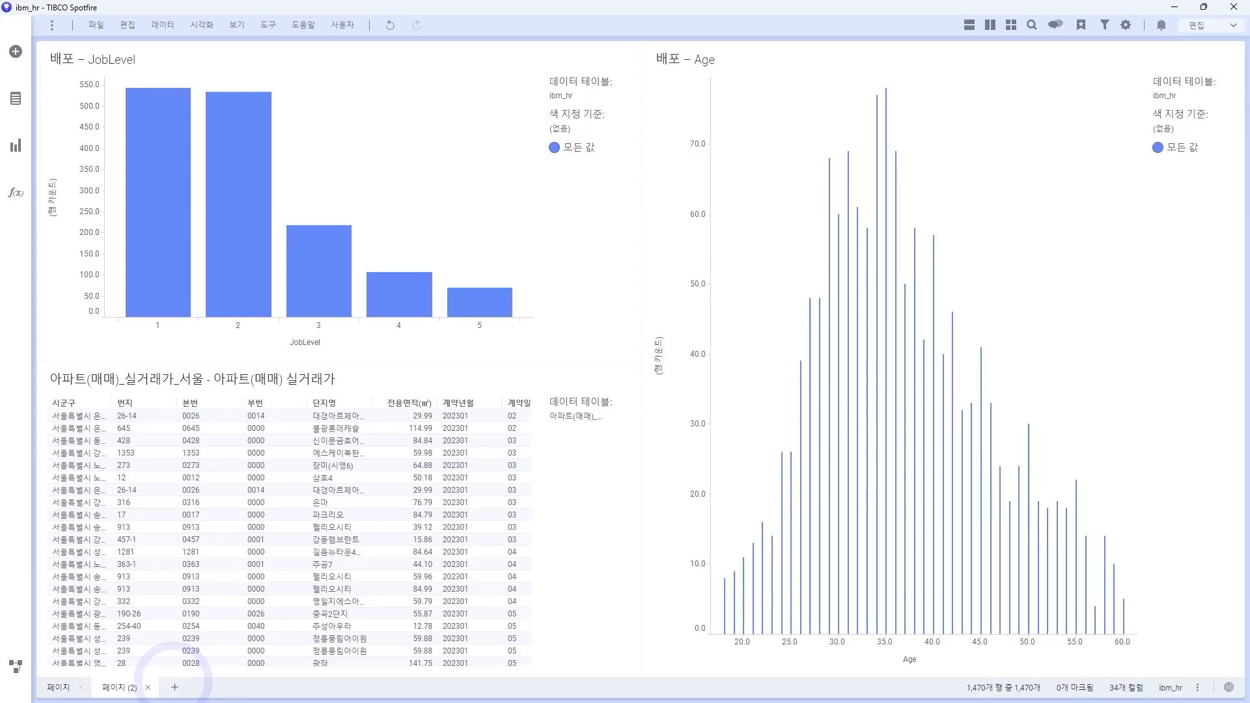
# Add a new page and list the columns of the 아파트(매매)_실거래가_서울 - 아파트(매매) 실거래가 data table
pyautogui.click(174, 687)
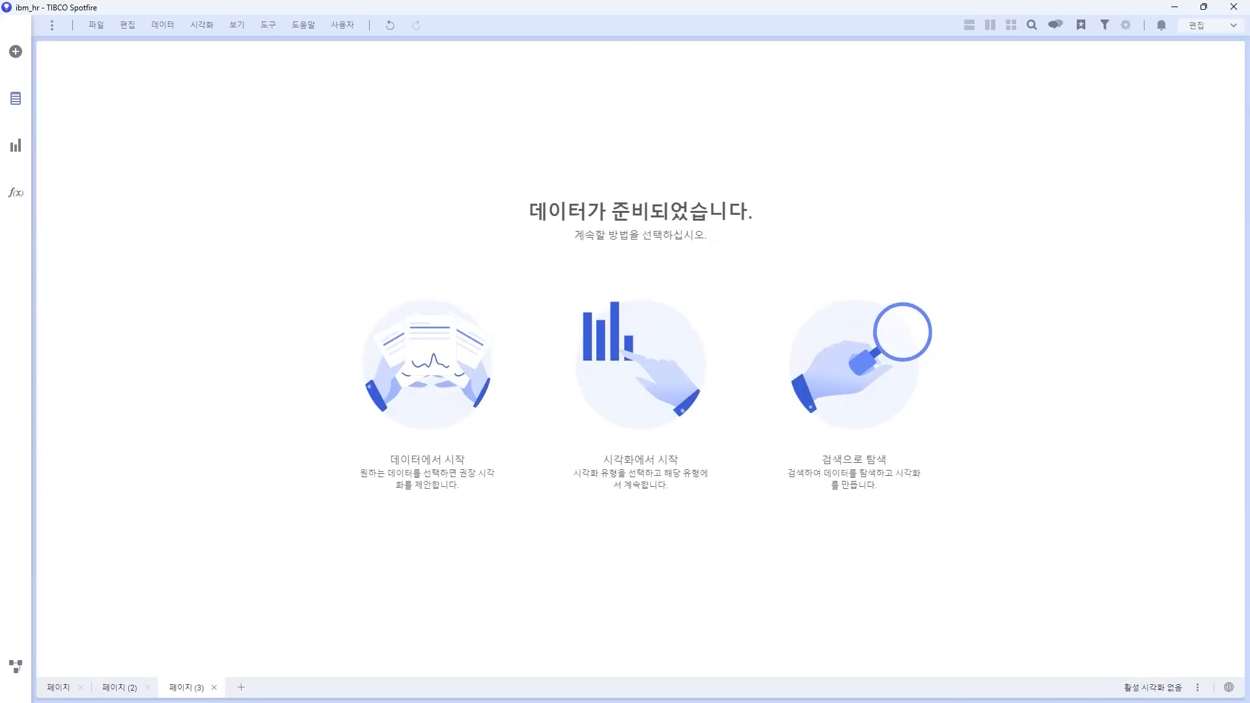
pyautogui.click(15, 98)
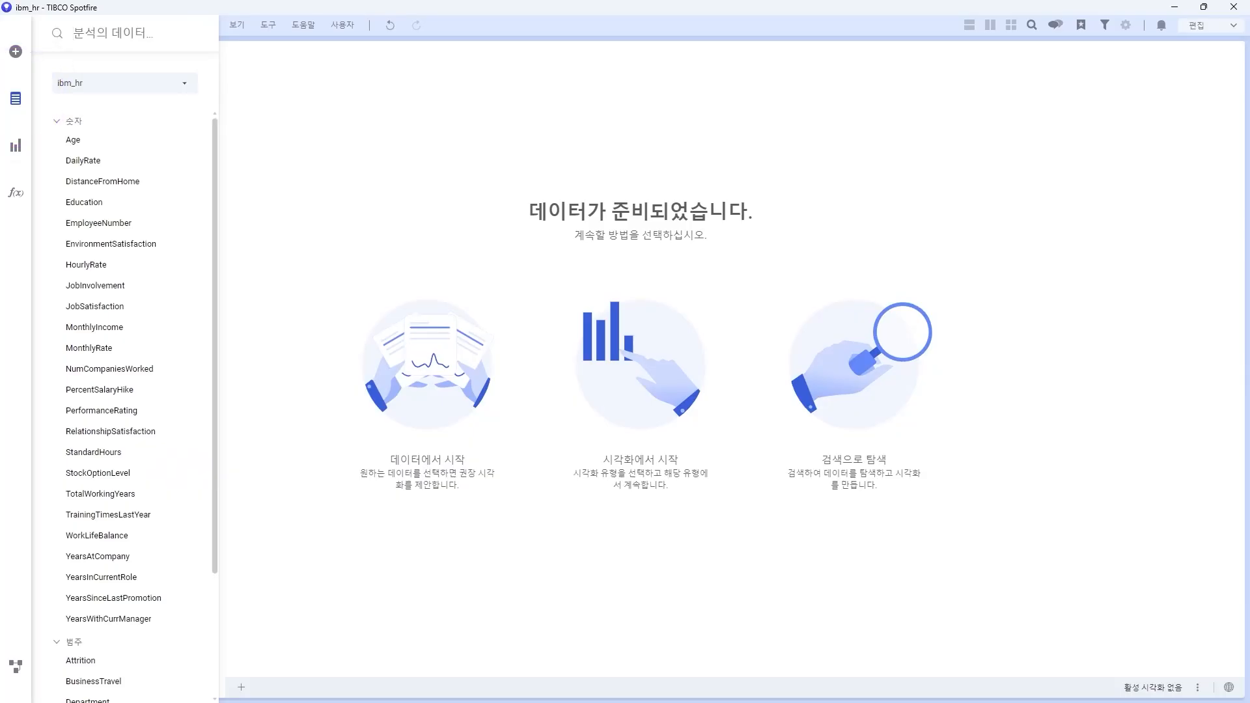
pyautogui.click(184, 83)
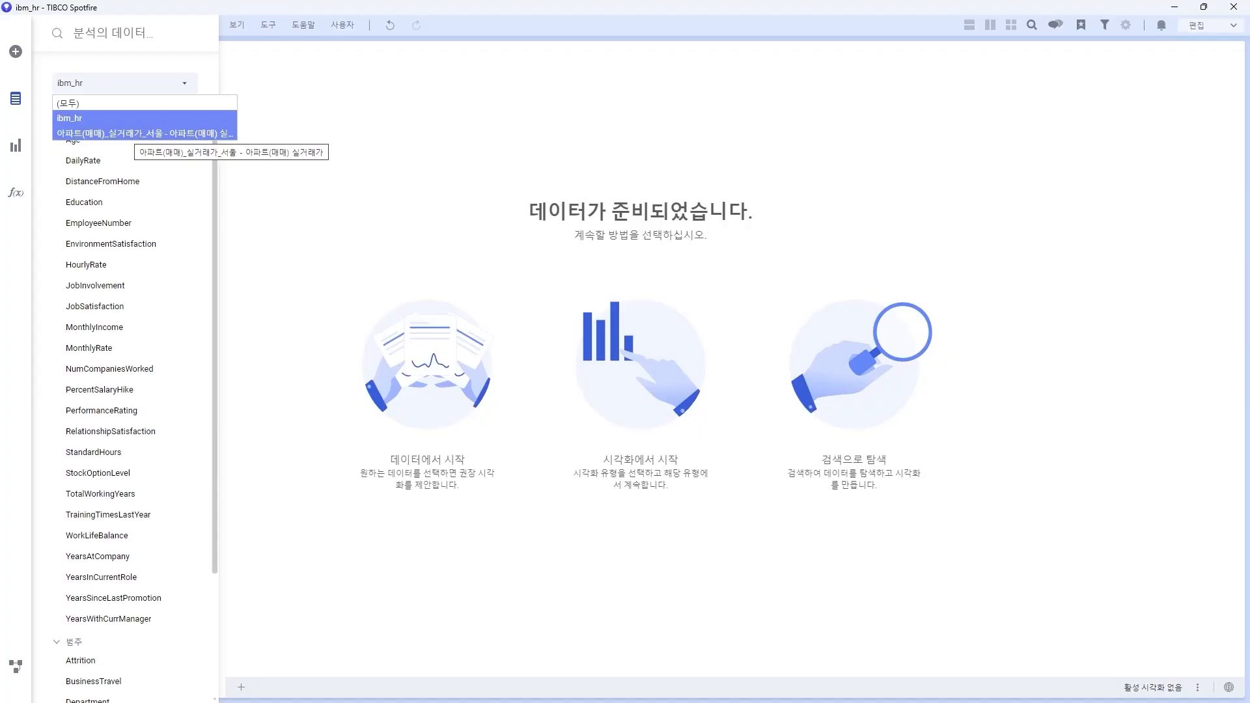
pyautogui.click(186, 132)
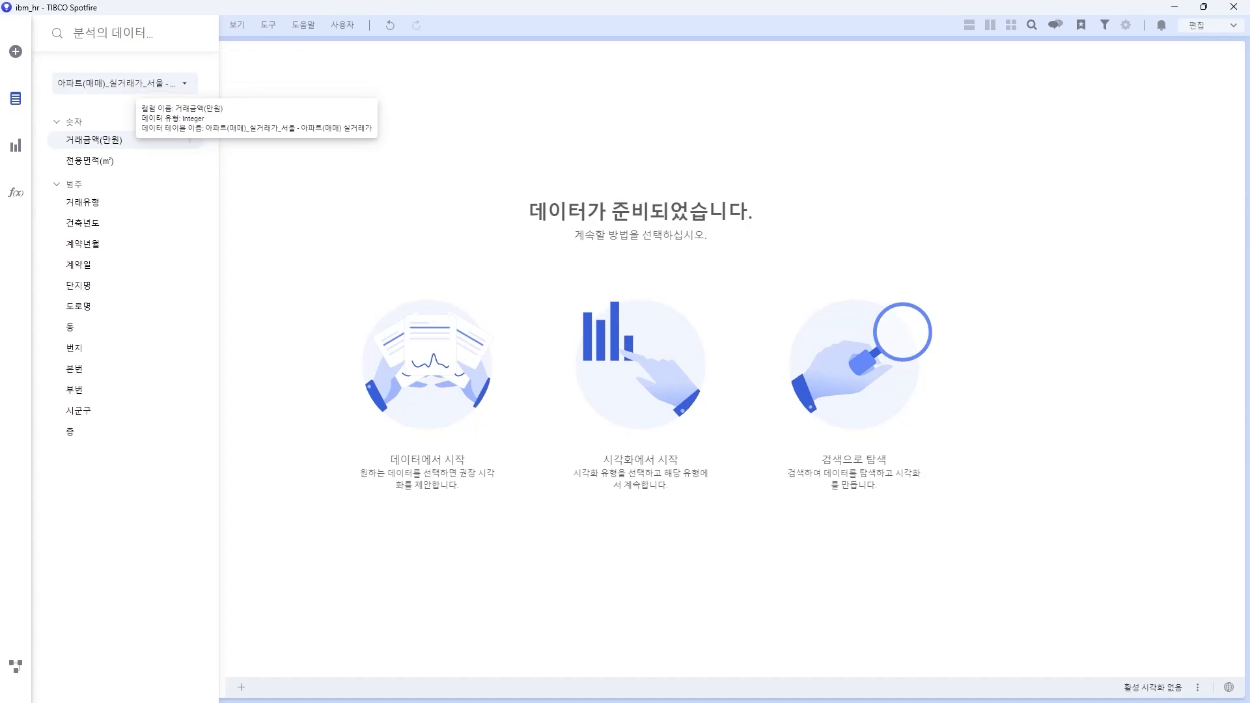
# Add the recommended histogram of the 거래금액(만원) column to the page
pyautogui.click(88, 140)
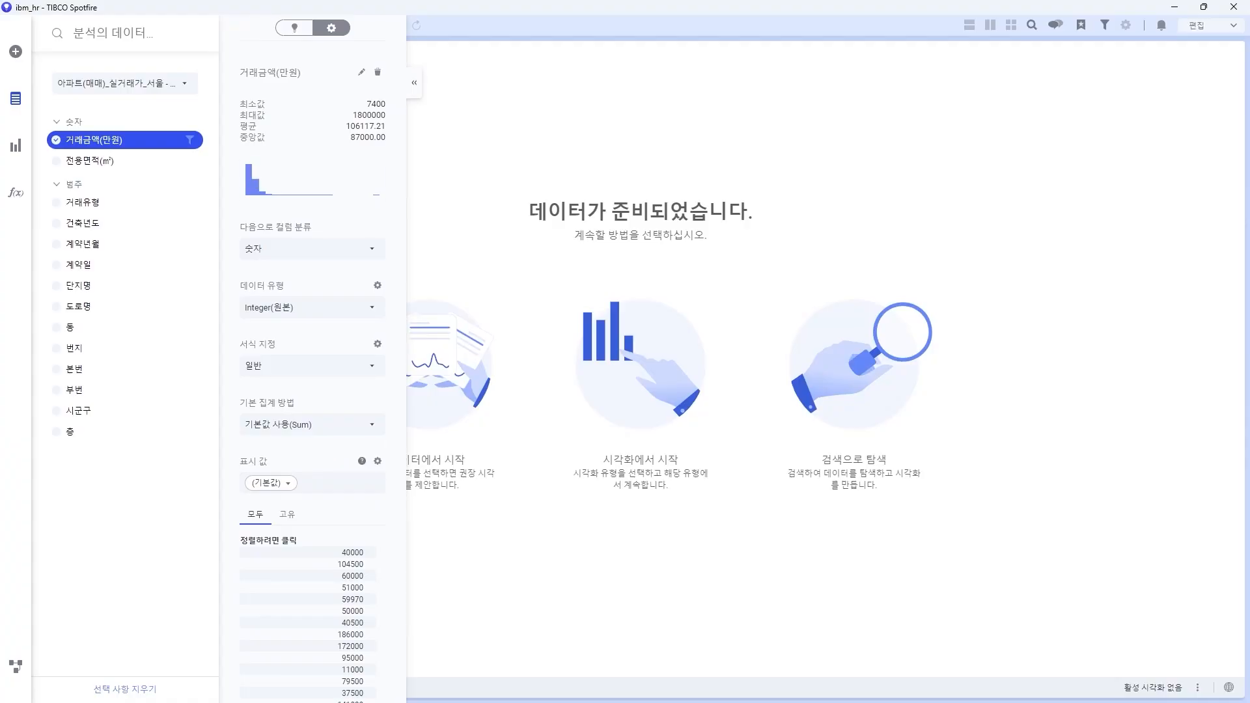
pyautogui.click(295, 28)
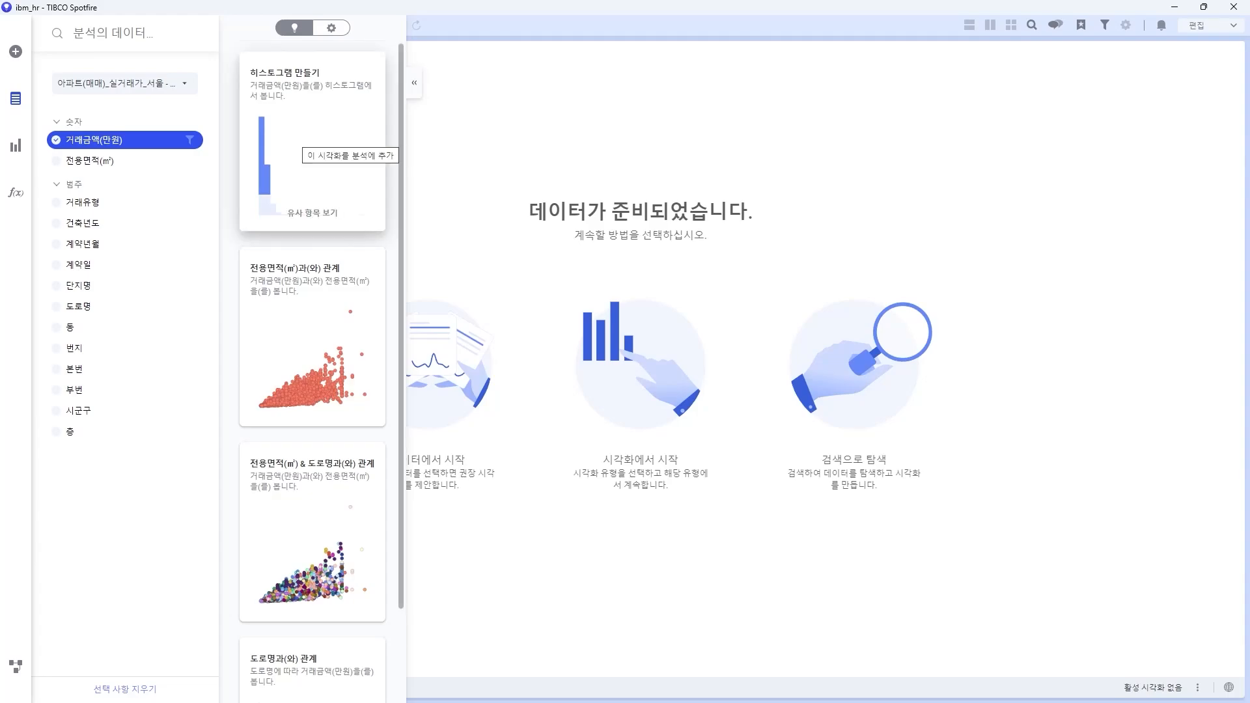
pyautogui.click(303, 151)
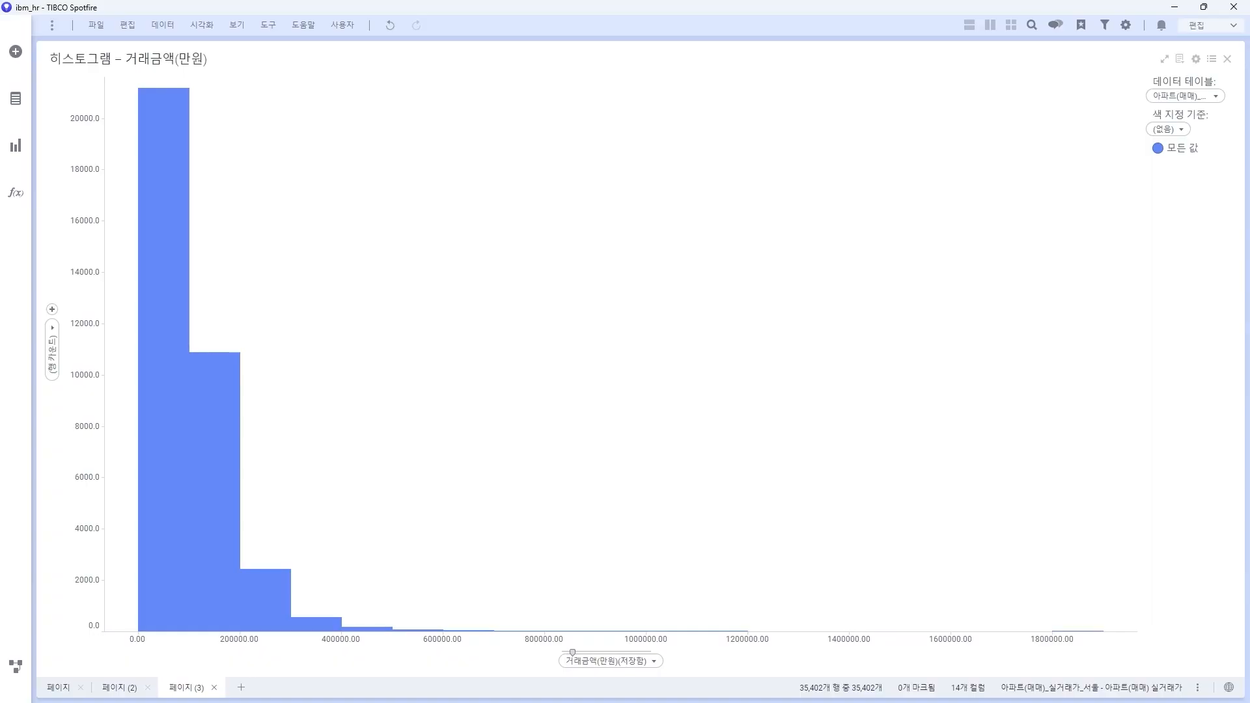
# Convert the 건축년도 column's data type to Integer through its conversion settings, checking the preview of new values
pyautogui.click(15, 98)
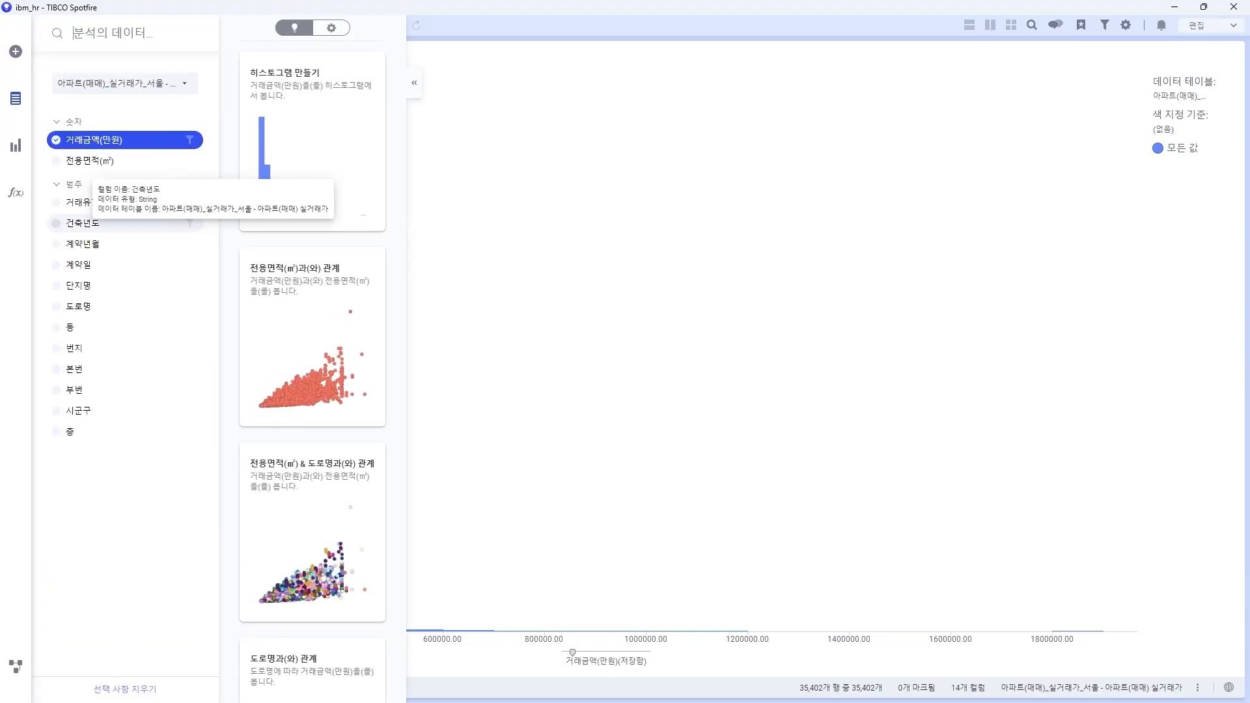
pyautogui.click(83, 223)
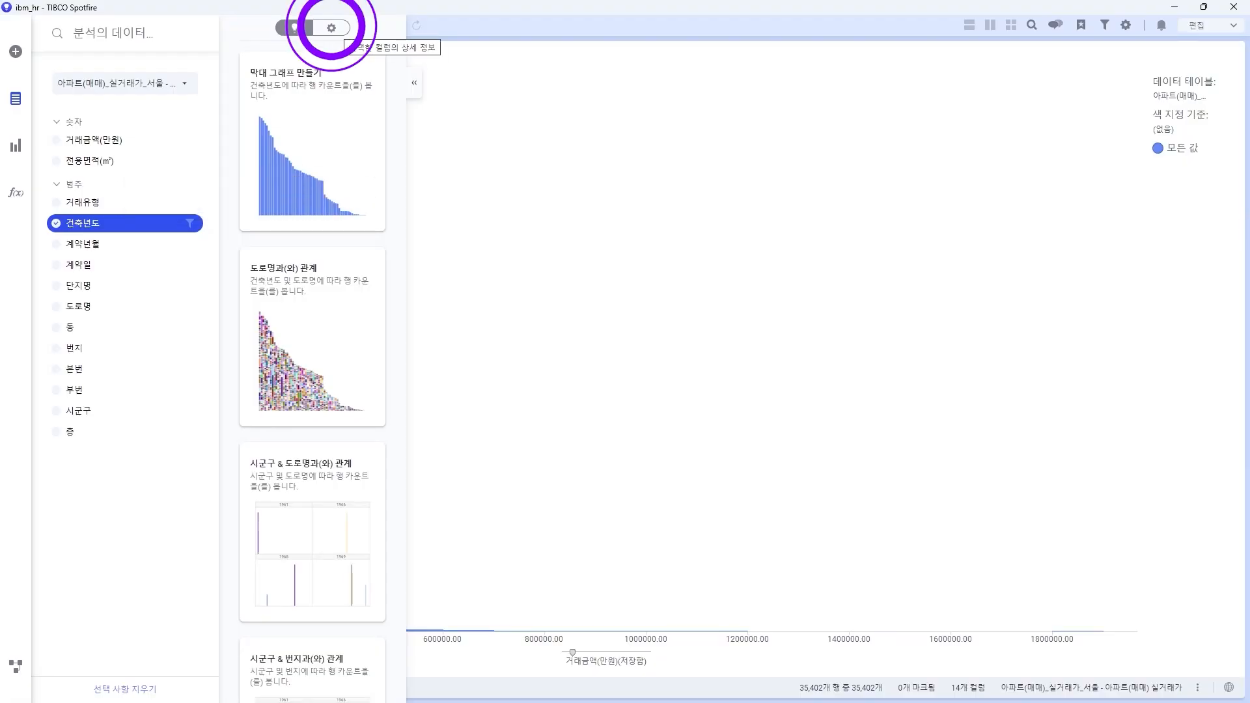
pyautogui.click(330, 28)
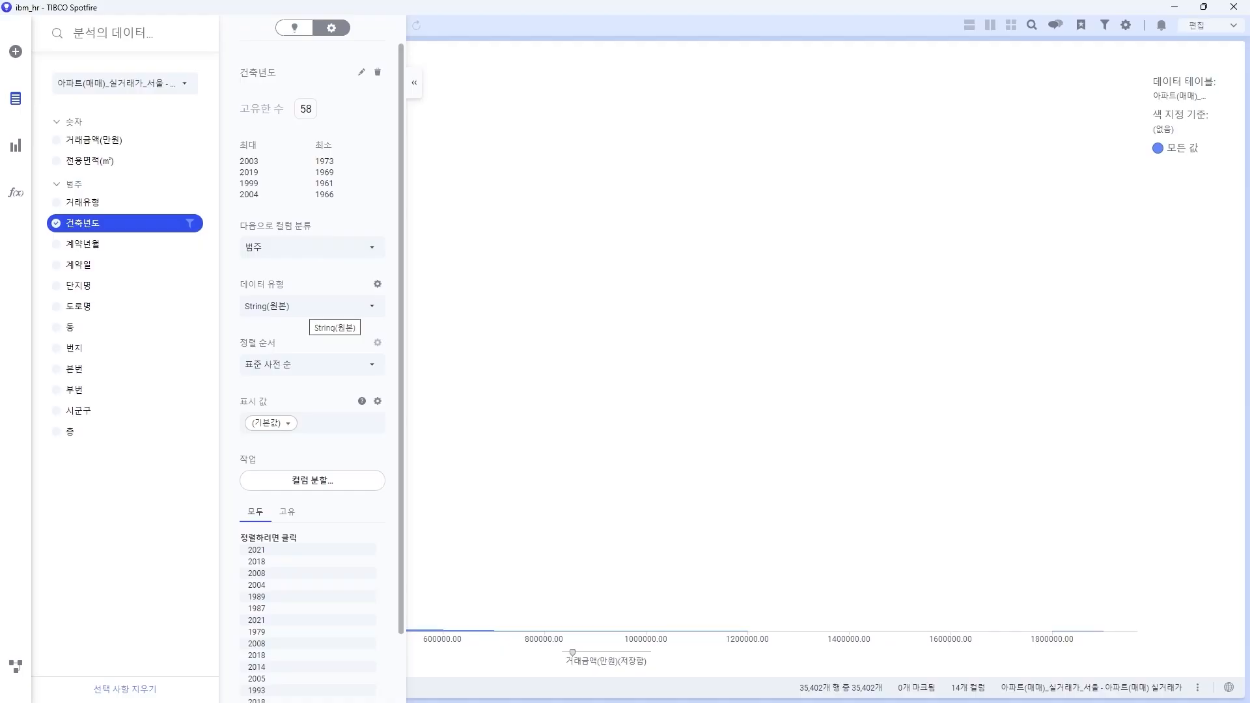
pyautogui.click(308, 306)
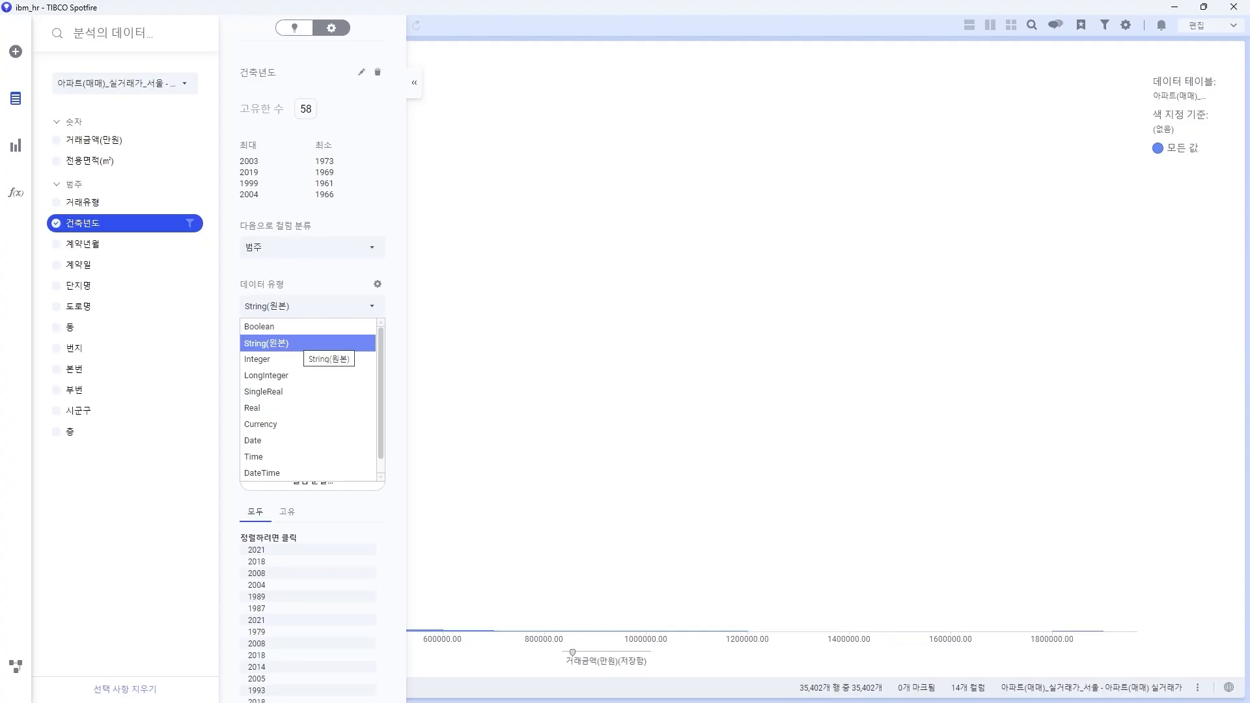
pyautogui.click(306, 343)
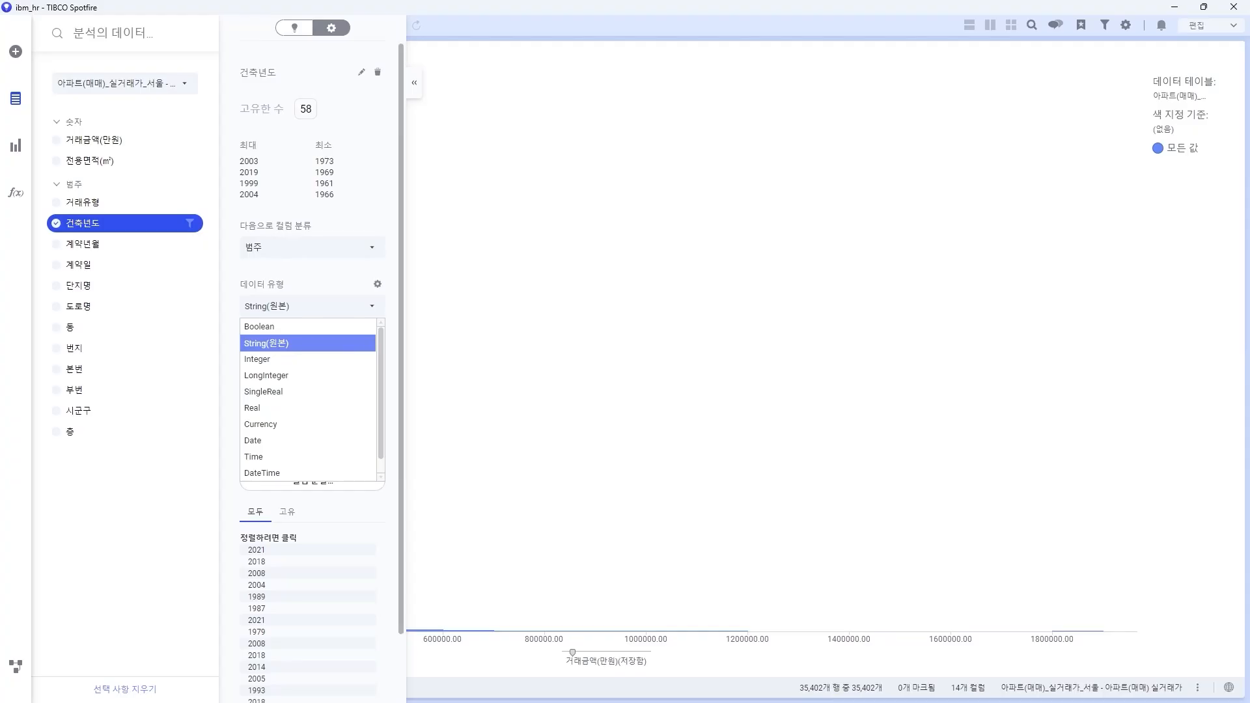
pyautogui.click(377, 284)
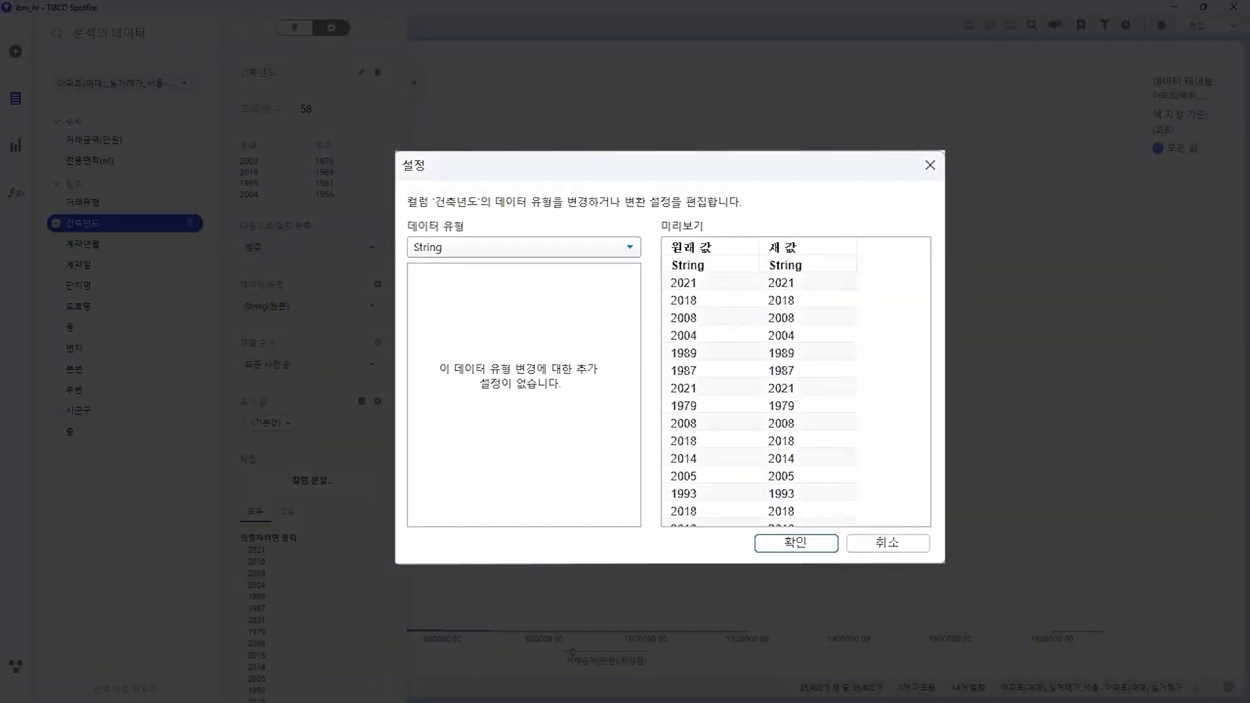
pyautogui.click(438, 247)
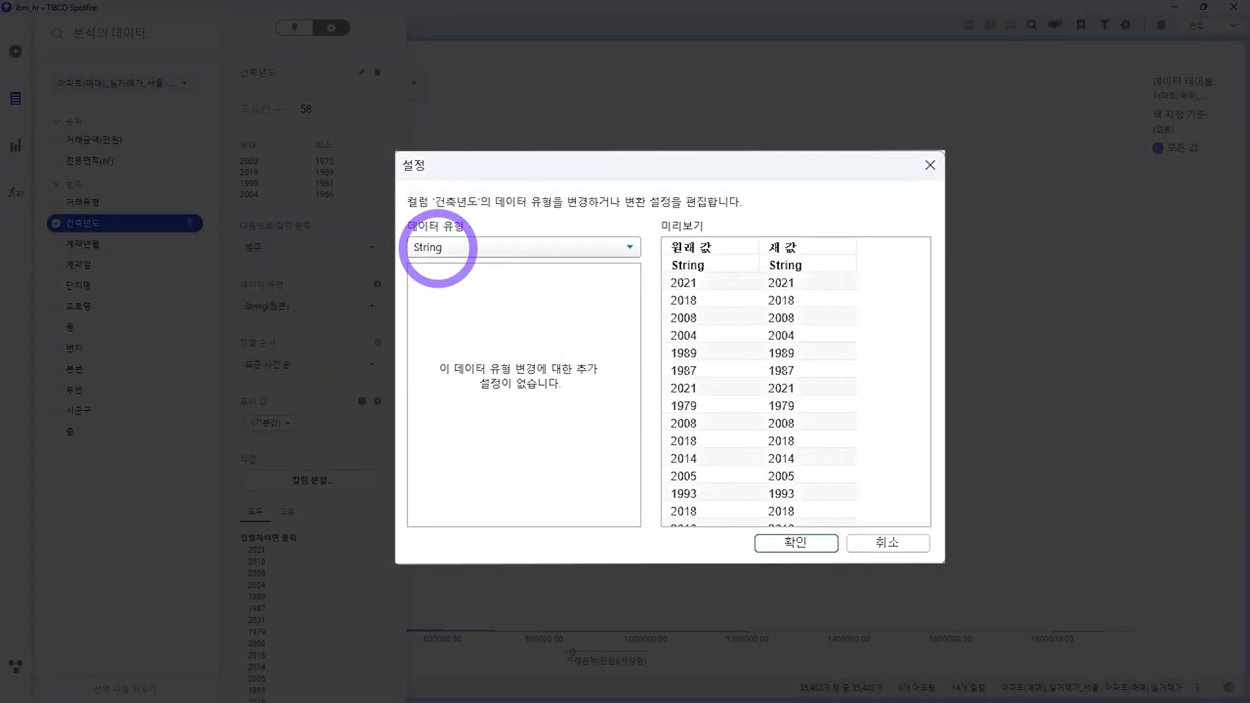
pyautogui.click(432, 303)
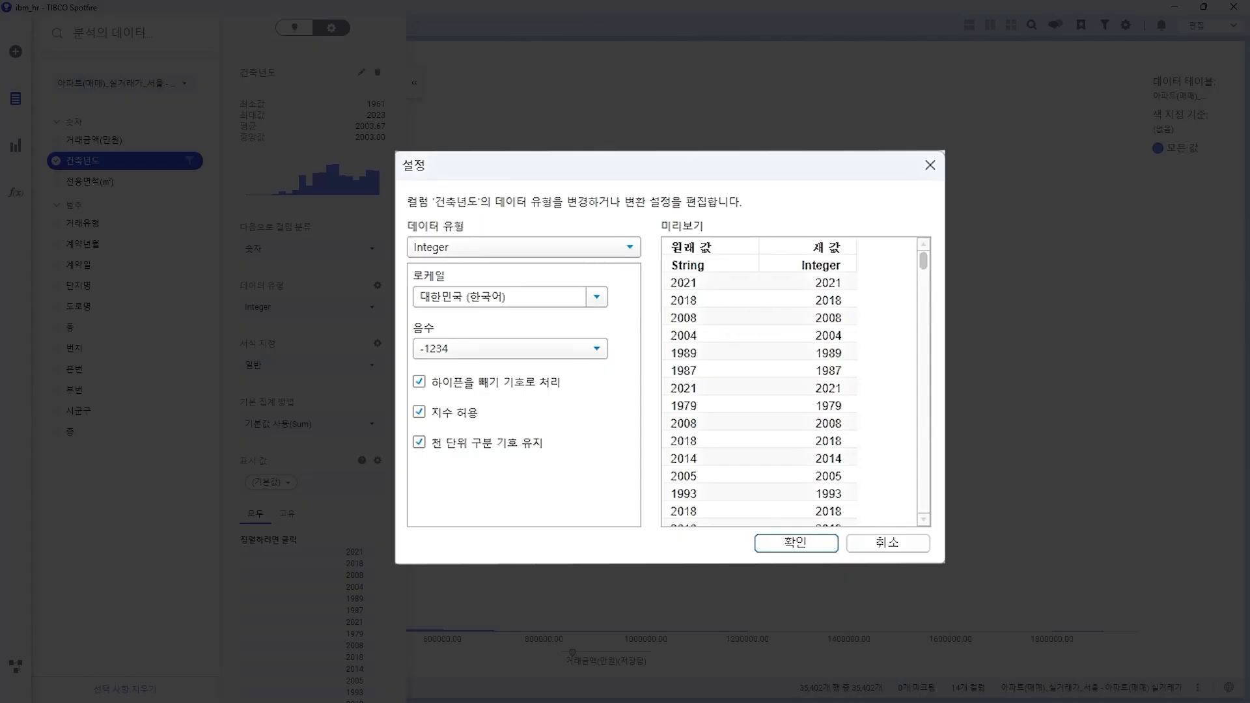
pyautogui.scroll(-5, 794, 390)
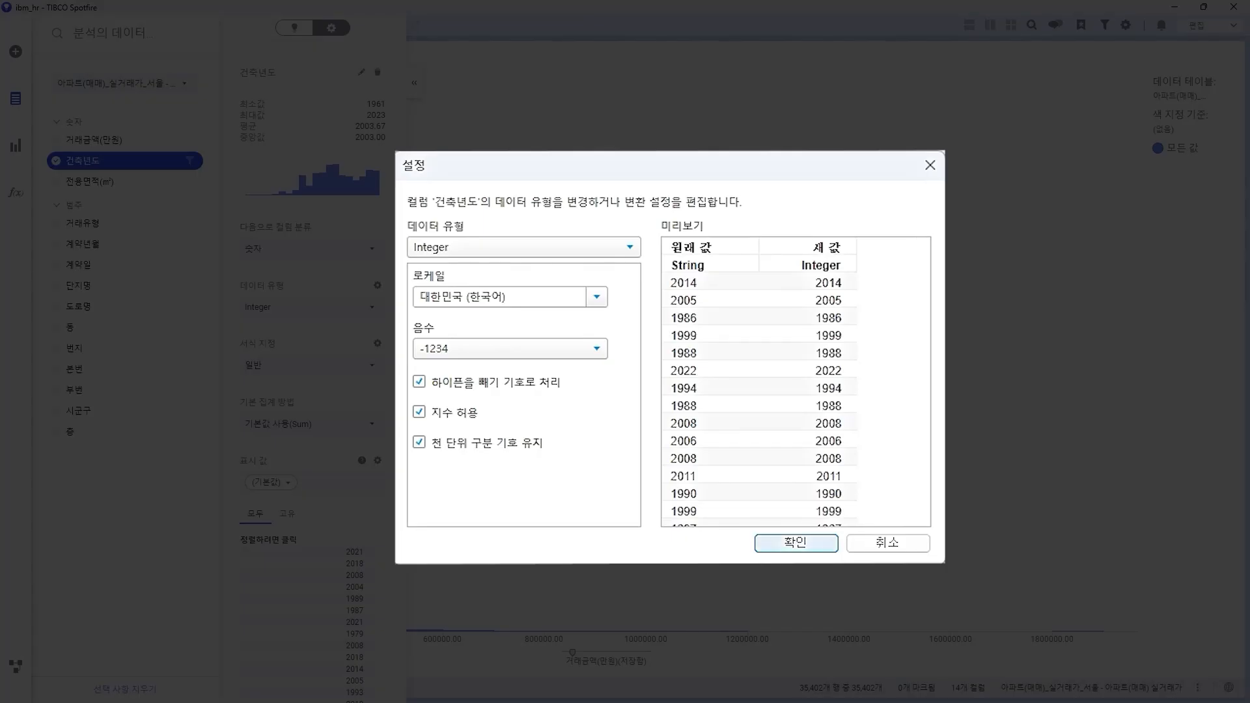
pyautogui.click(795, 542)
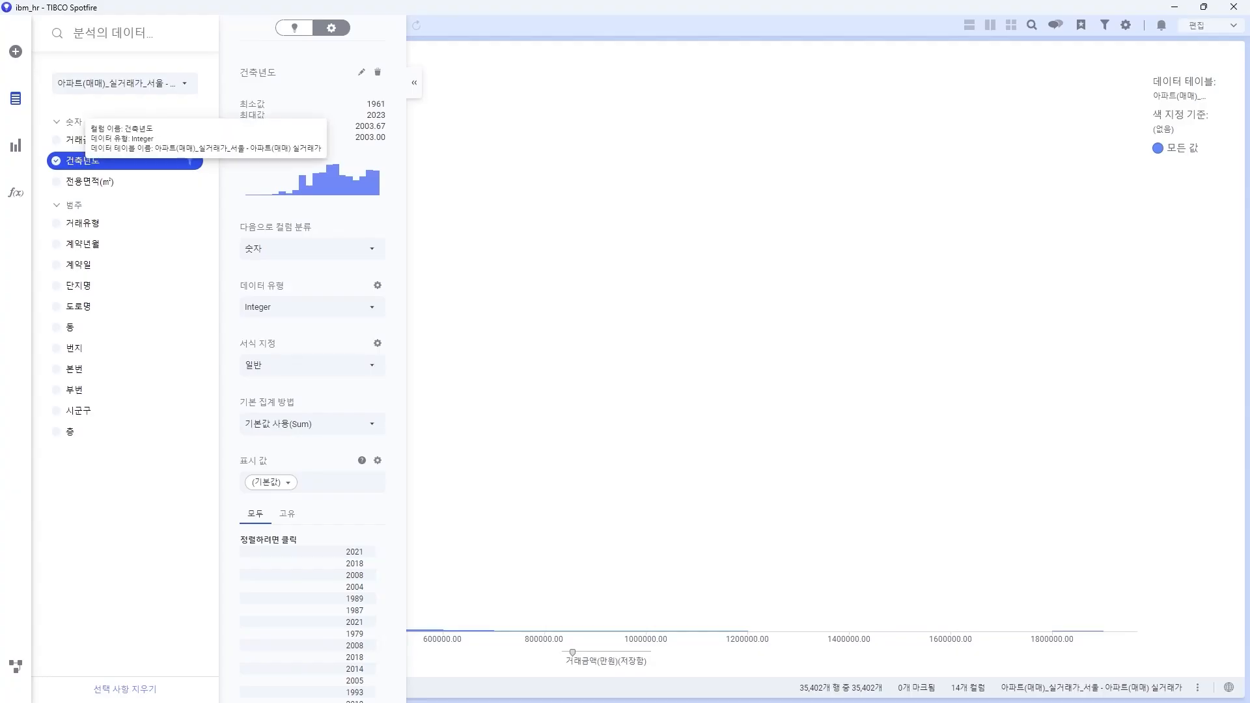
# Trellis the 거래금액(만원) histogram by the 건축년도 column
pyautogui.moveTo(78, 160); pyautogui.dragTo(663, 367)
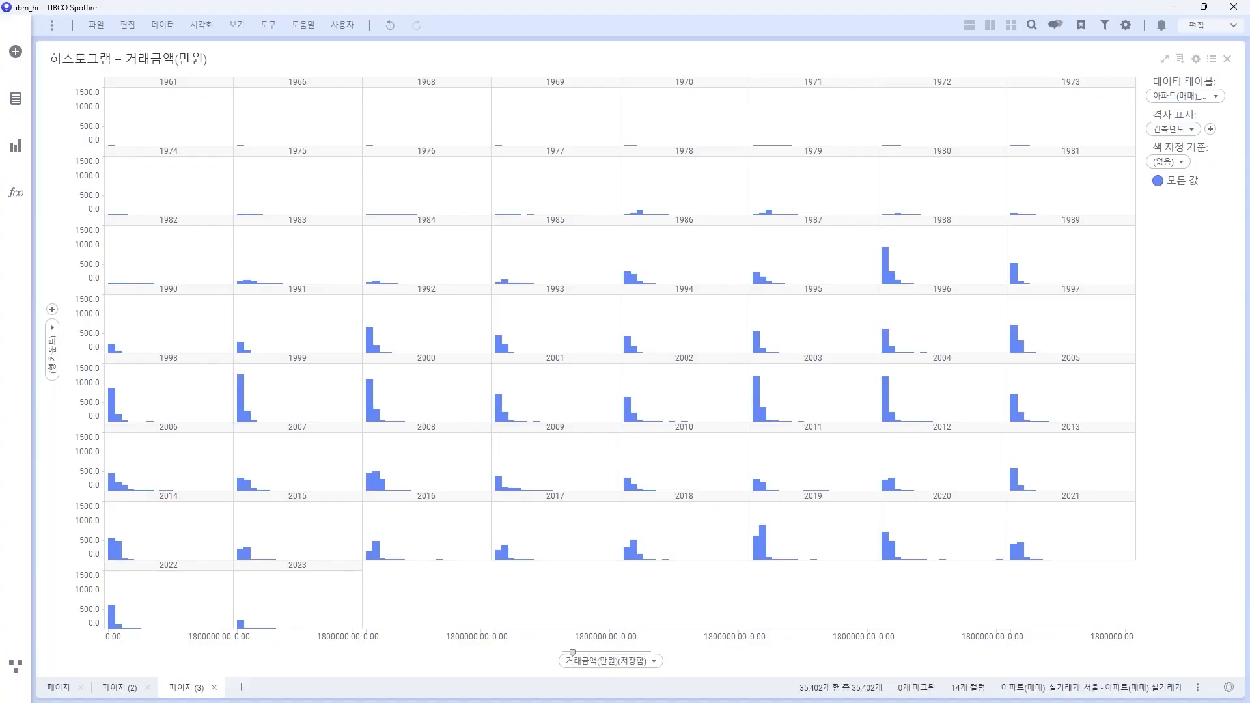
pyautogui.press('ctrl')
pyautogui.press('ctrl')
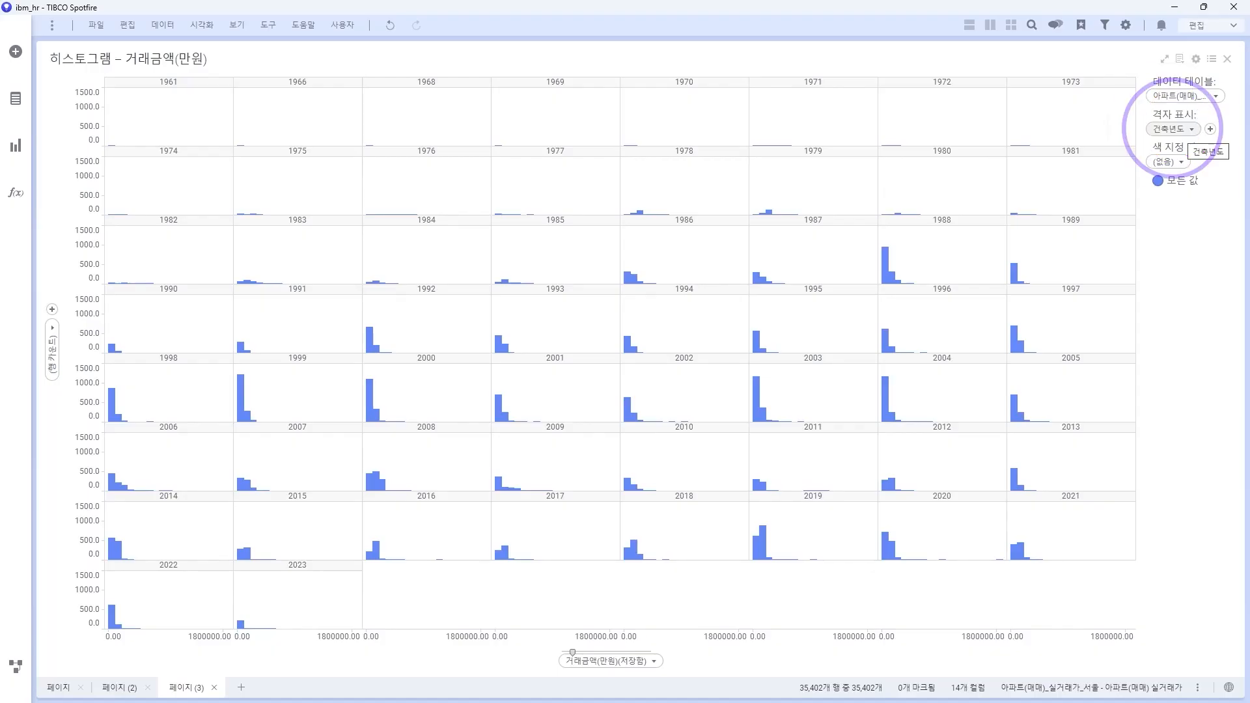
# Turn on automatic binning for the 건축년도 trellis column and inspect its custom expression
pyautogui.click(1172, 129)
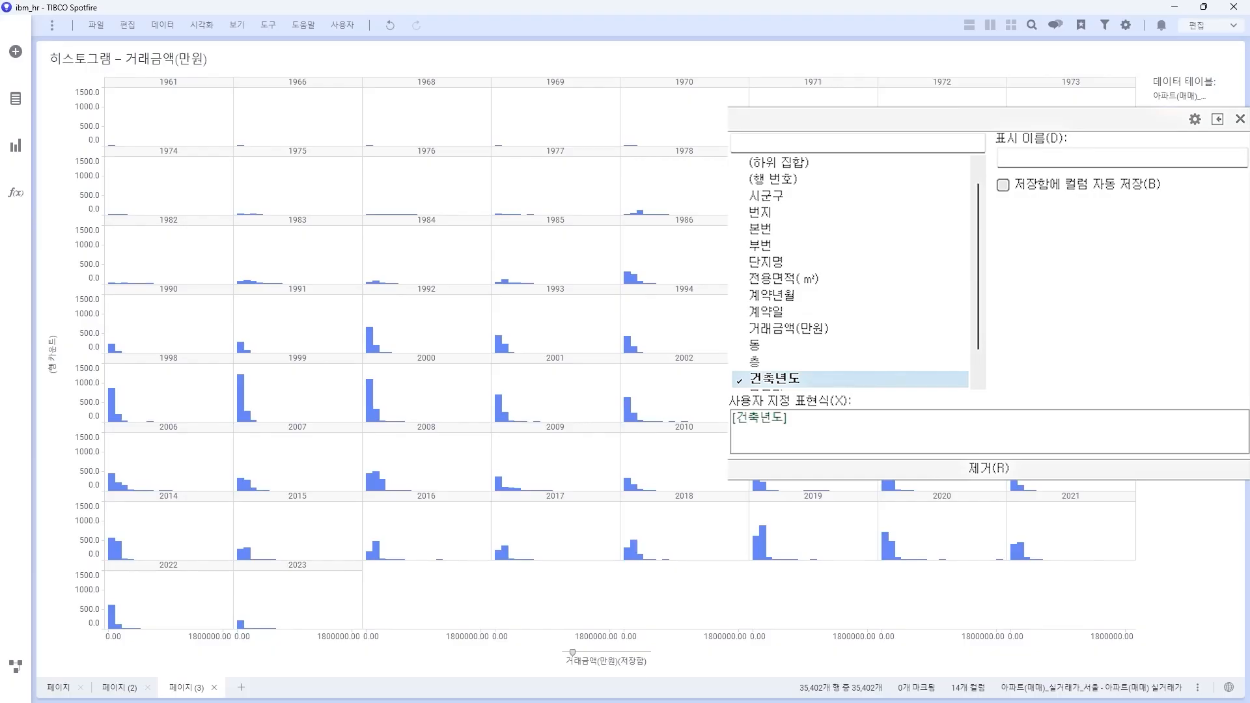
pyautogui.click(1003, 184)
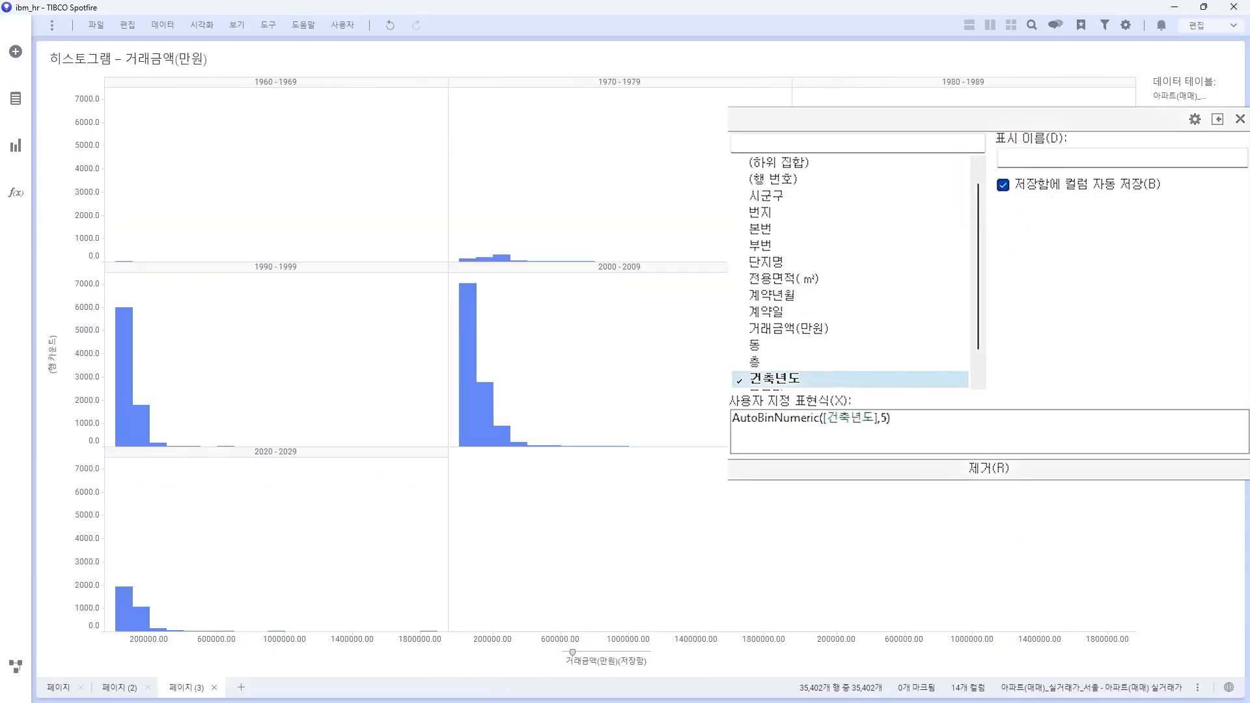
pyautogui.moveTo(893, 419); pyautogui.dragTo(729, 418)
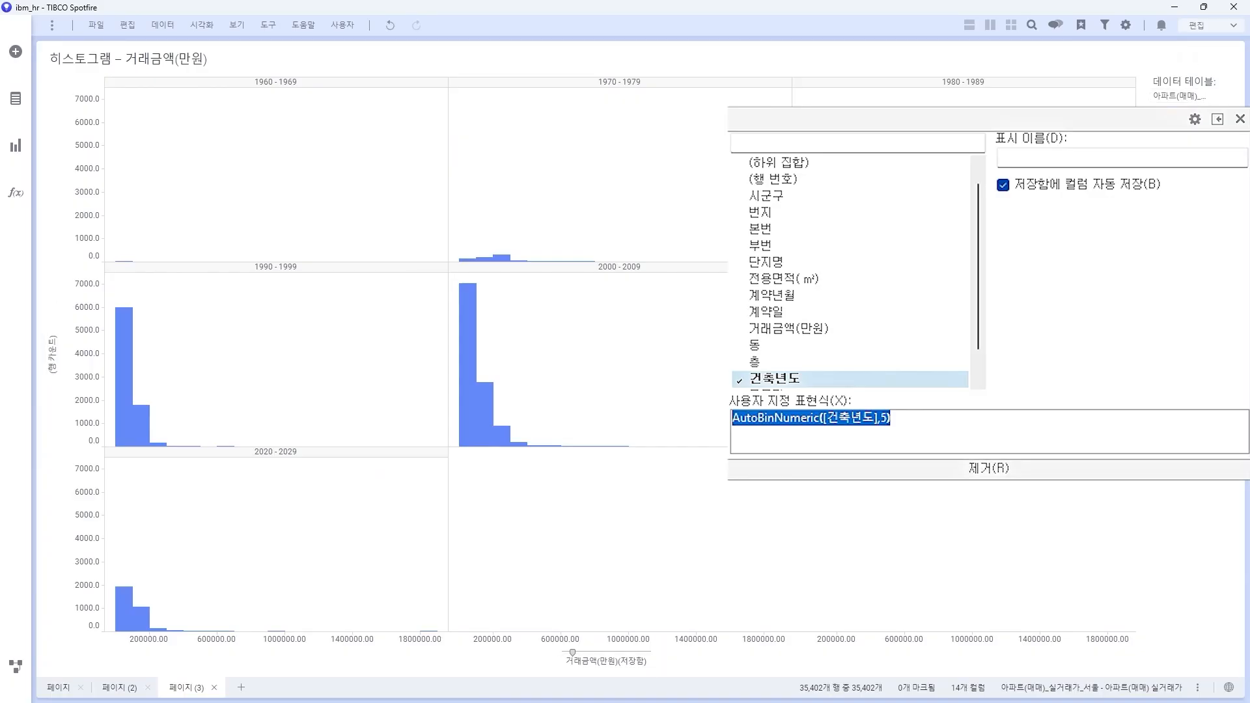
pyautogui.press('Escape')
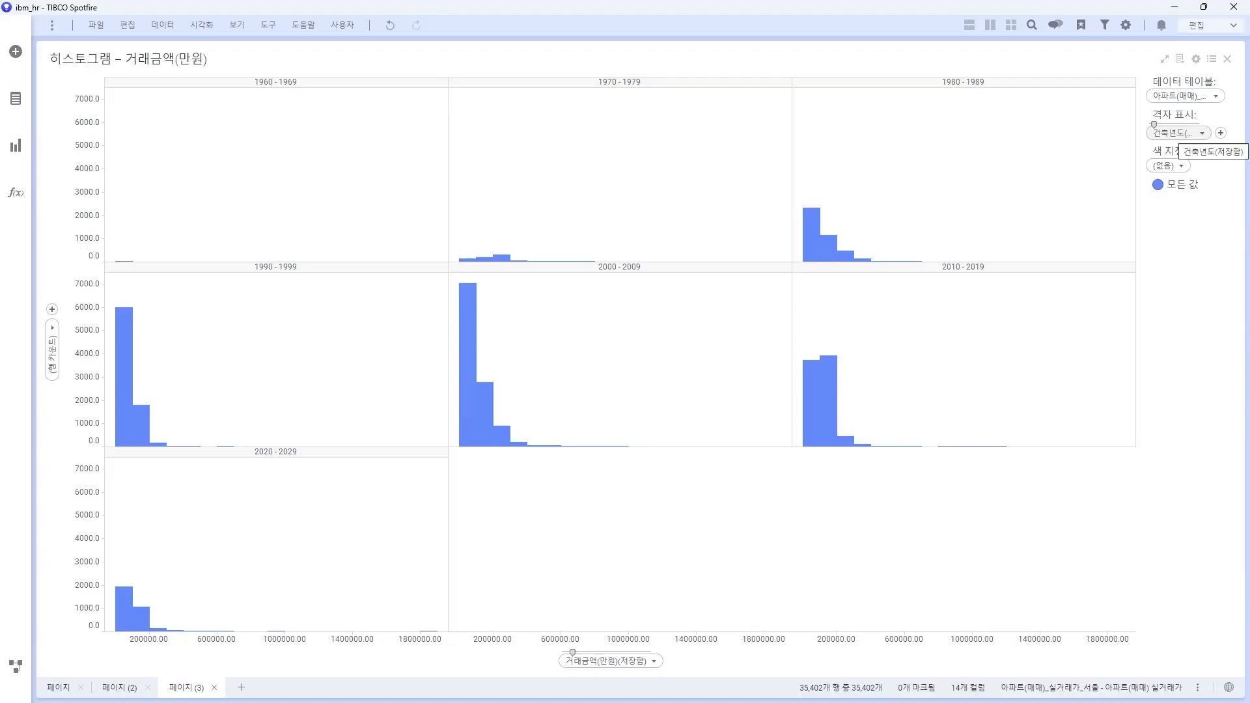
# Color the histogram by the 건축년도 column with automatic binning turned on
pyautogui.click(1167, 165)
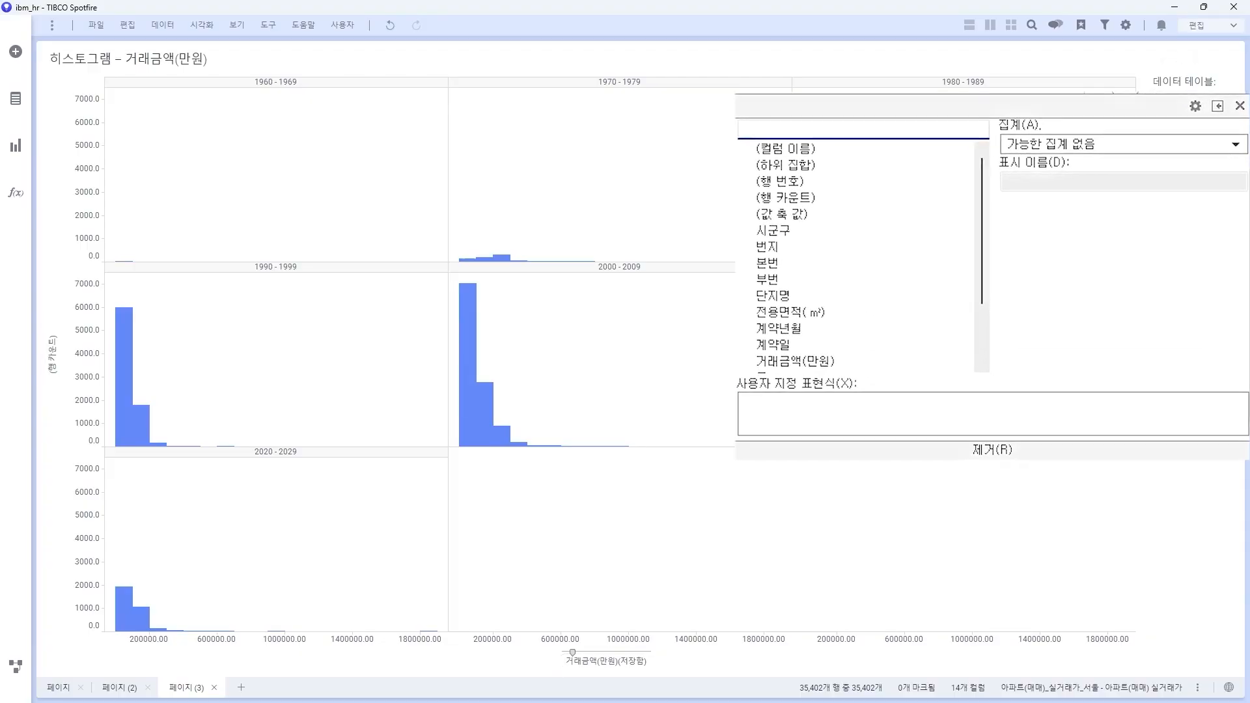
pyautogui.scroll(-2, 770, 301)
pyautogui.click(770, 328)
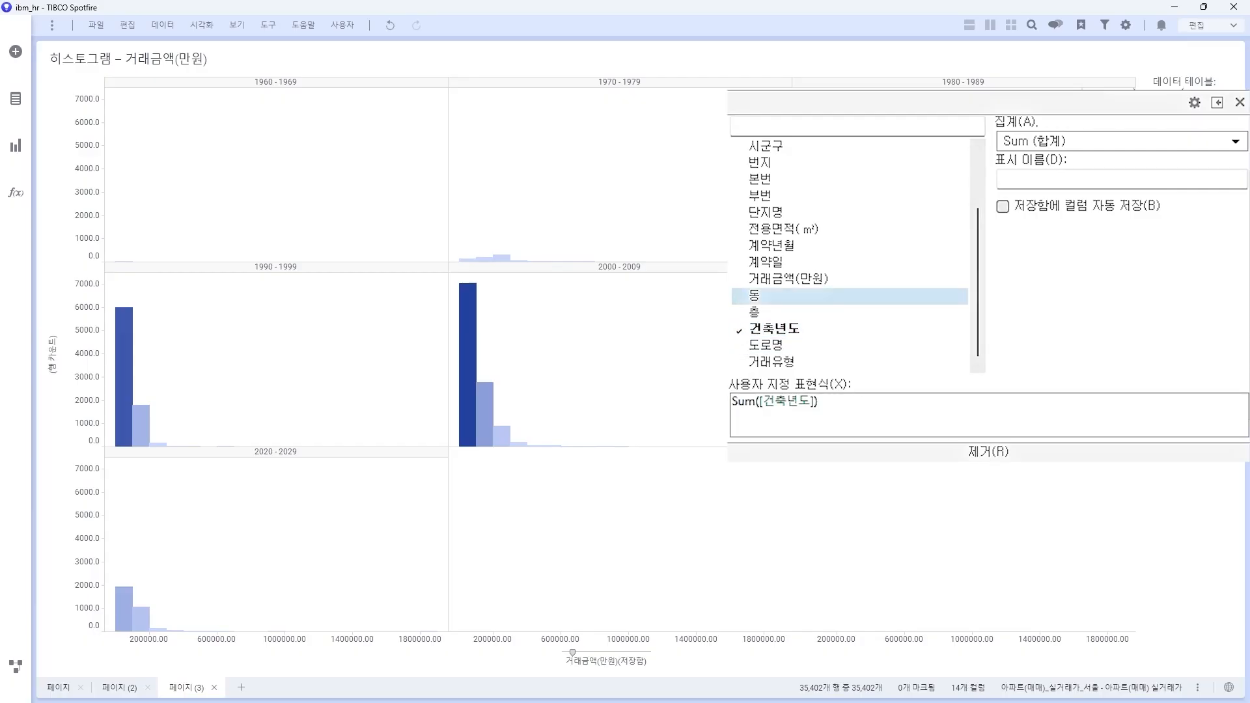
pyautogui.click(1002, 206)
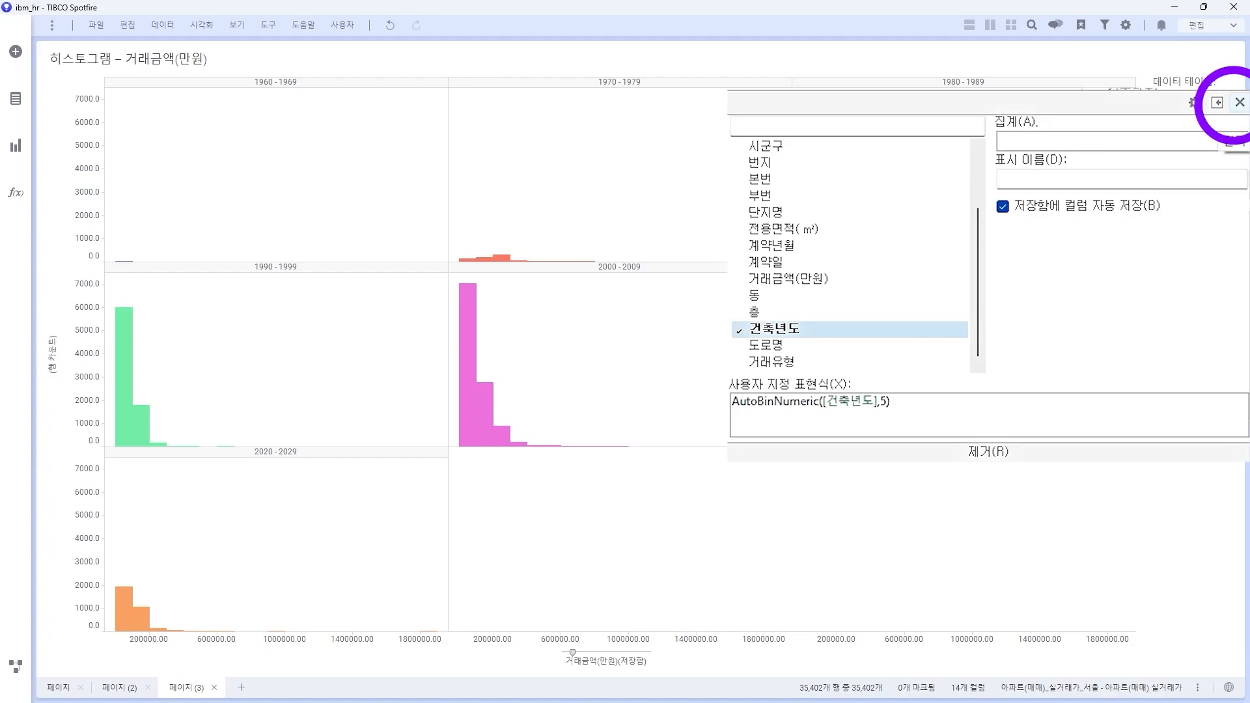
pyautogui.click(1239, 102)
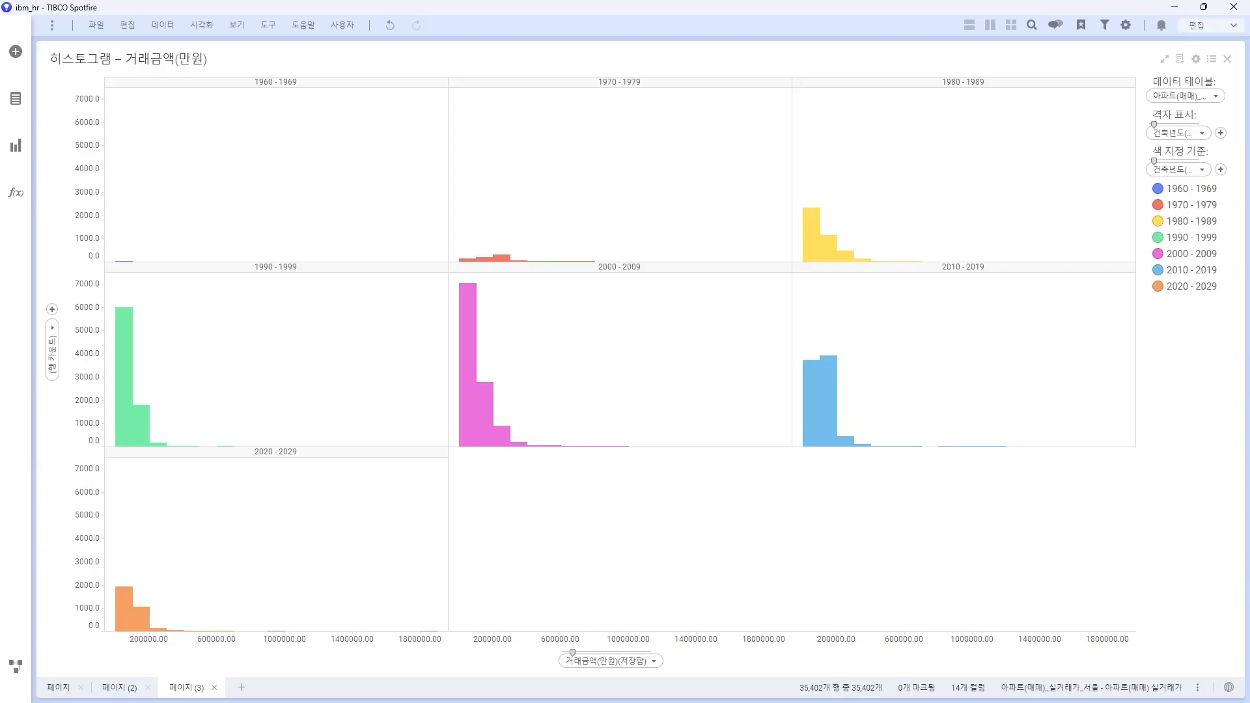
# Split the 시군구 column into 3 new columns, dividing from the start of the string
pyautogui.click(15, 98)
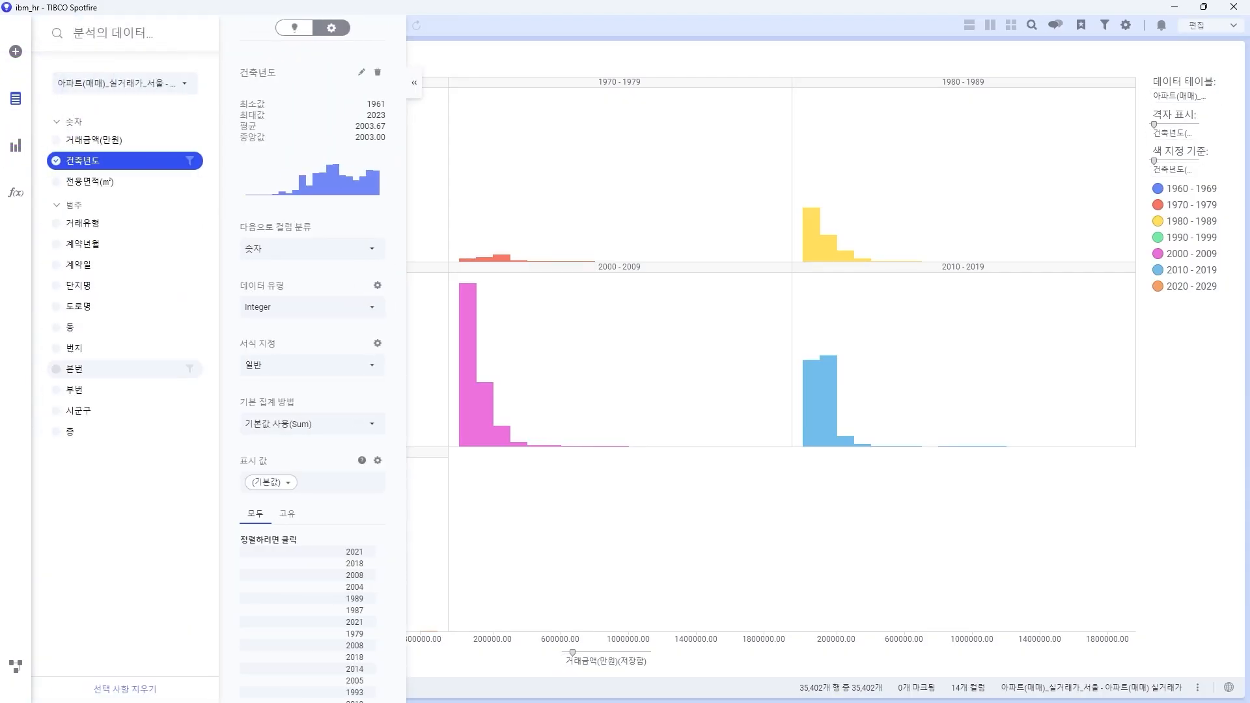
pyautogui.click(79, 410)
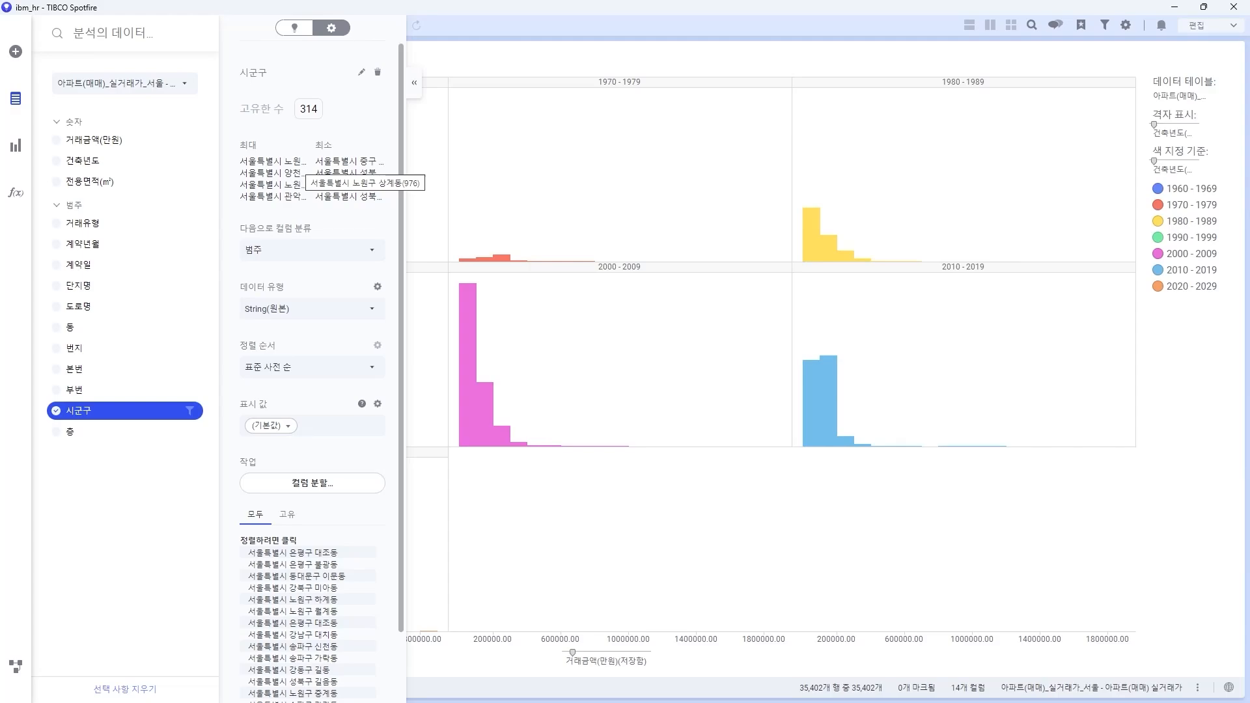
pyautogui.scroll(-2, 312, 417)
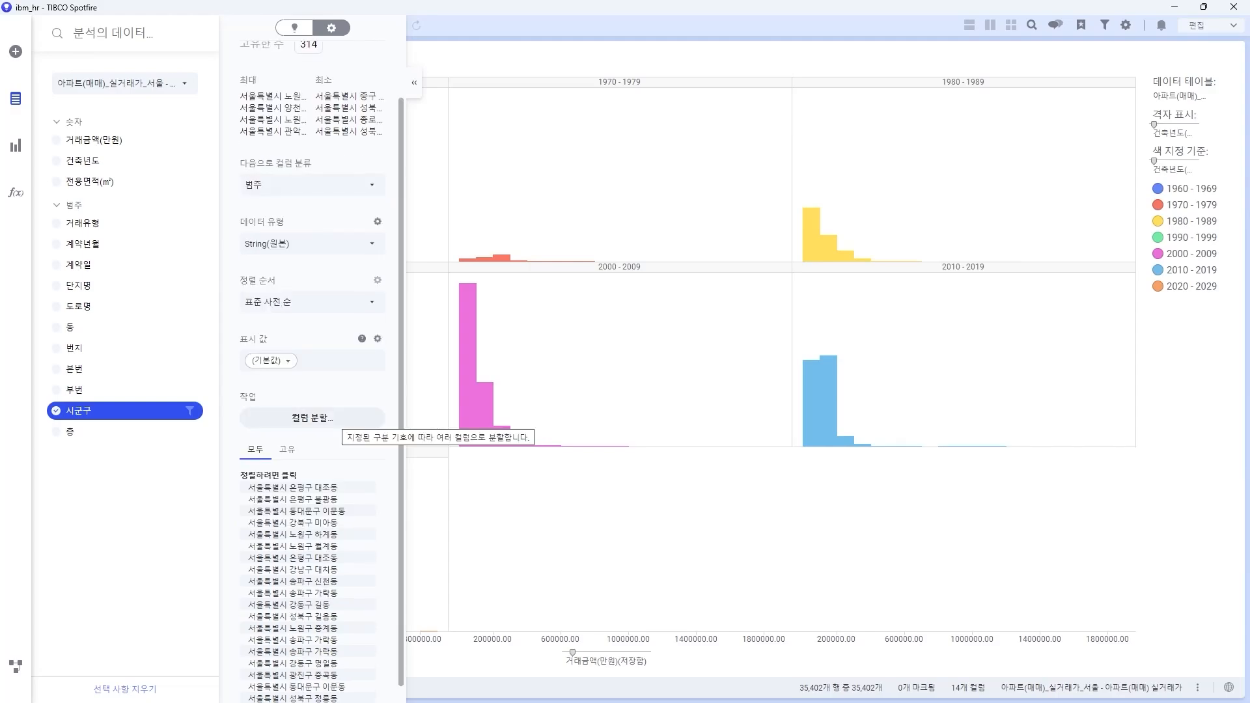
pyautogui.click(311, 418)
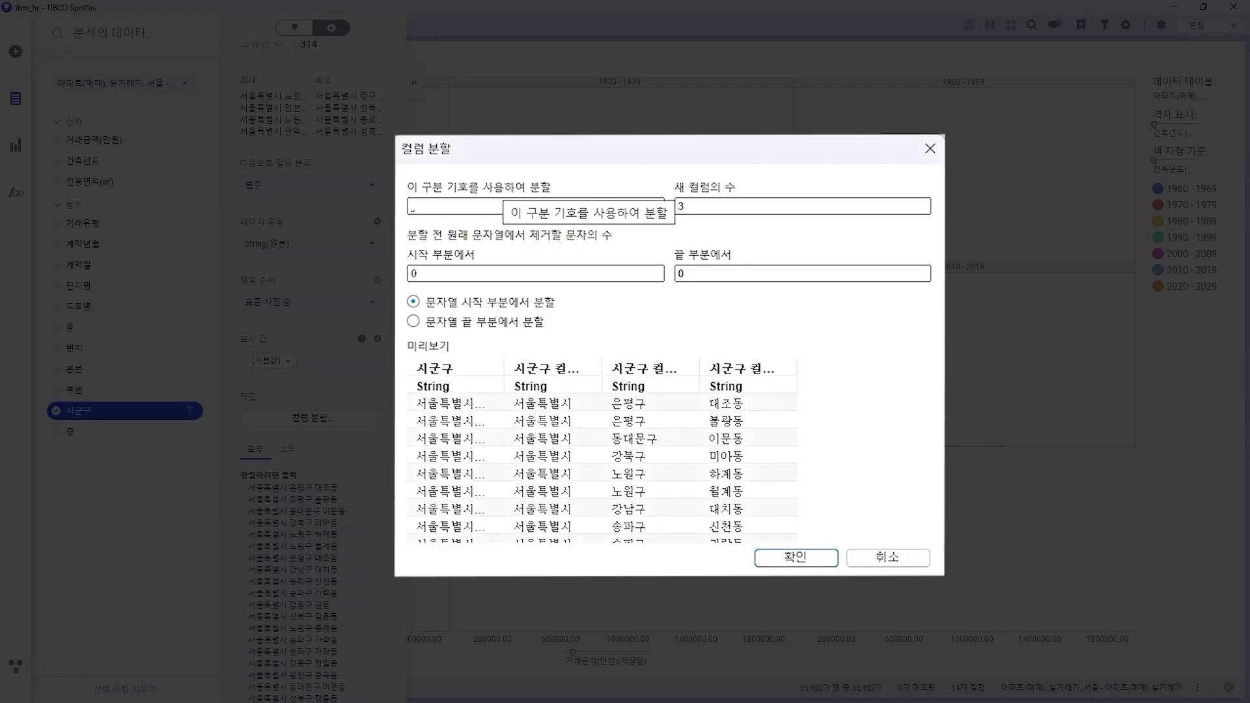
pyautogui.doubleClick(681, 206)
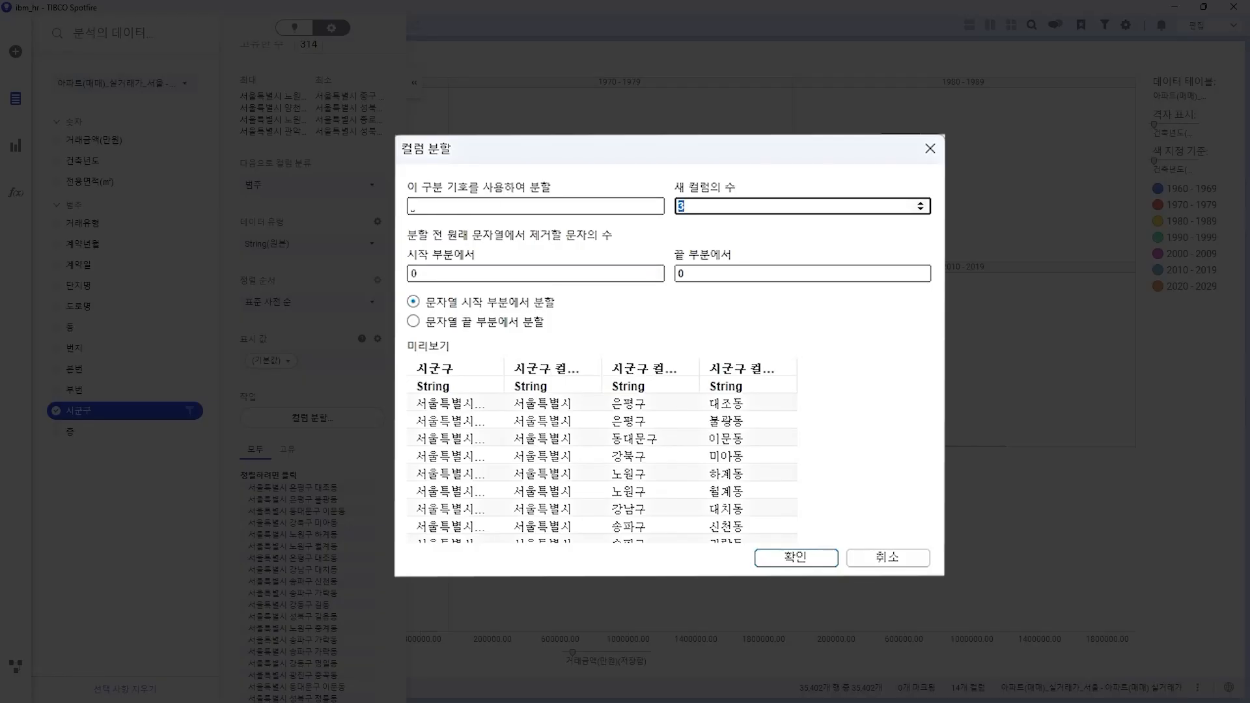
pyautogui.click(651, 449)
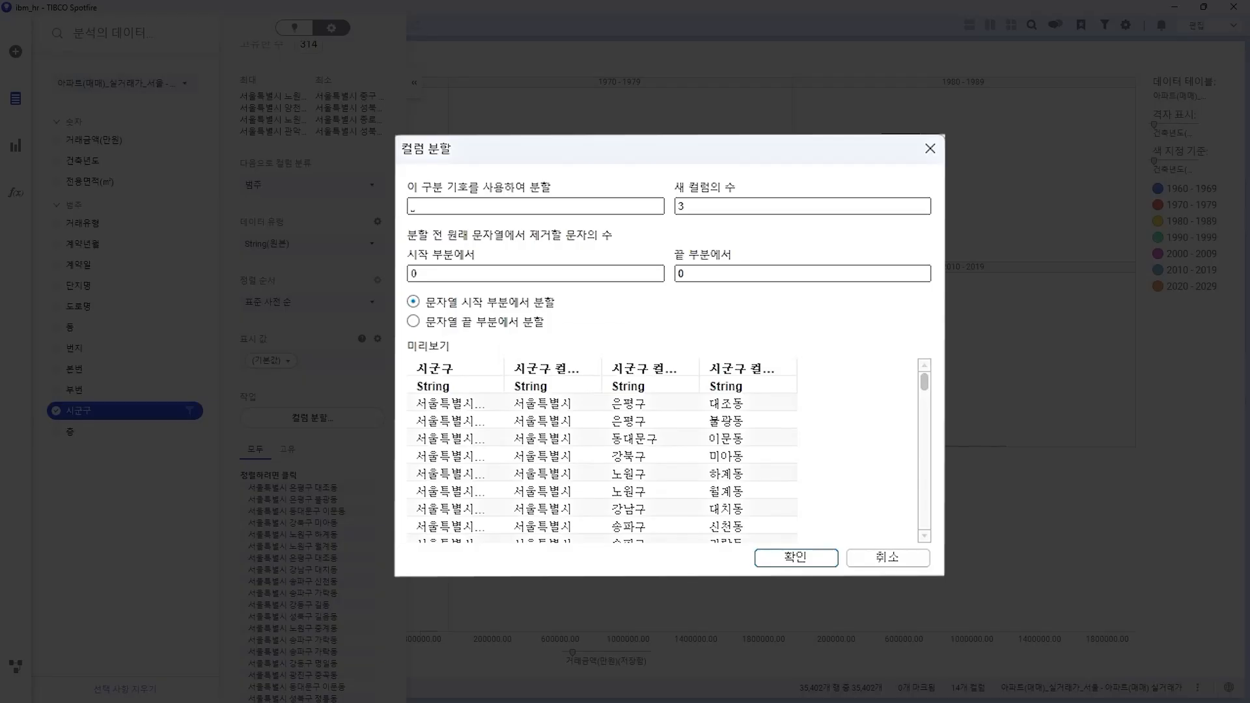
pyautogui.moveTo(503, 369); pyautogui.dragTo(561, 369)
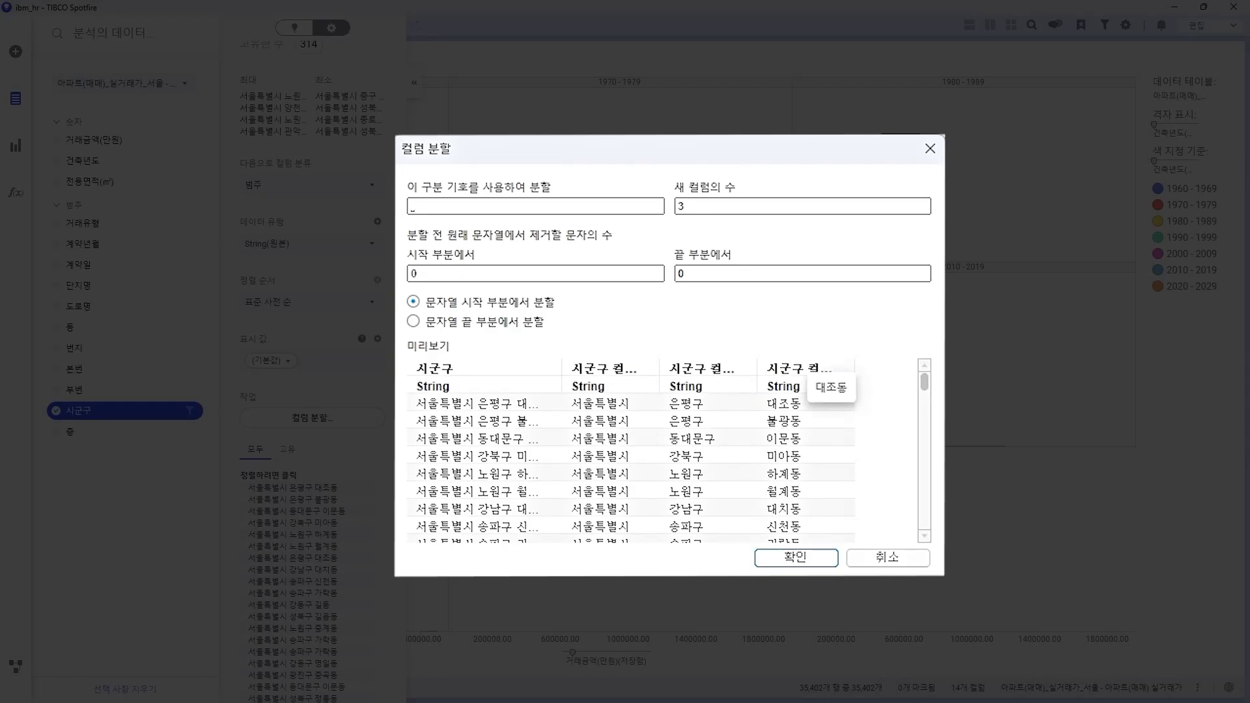
pyautogui.click(793, 558)
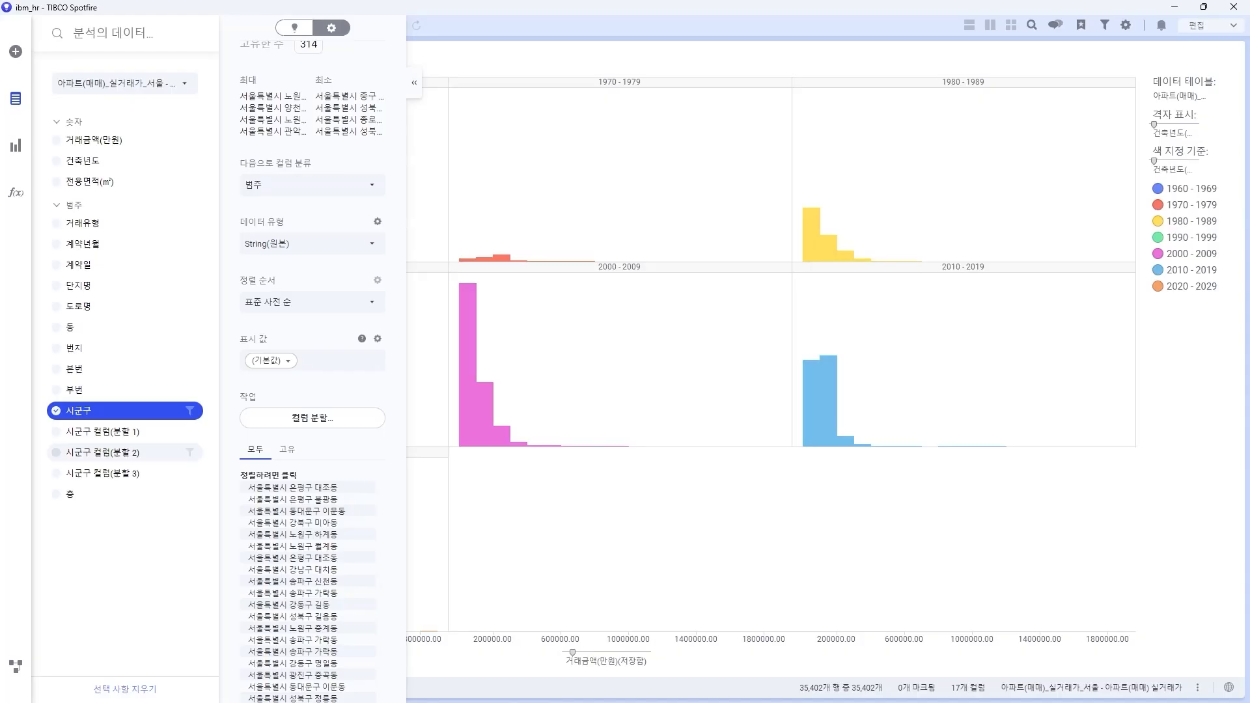
# Review the column details of the second and third 시군구 split columns and of the original 시군구 column
pyautogui.click(102, 452)
pyautogui.click(102, 472)
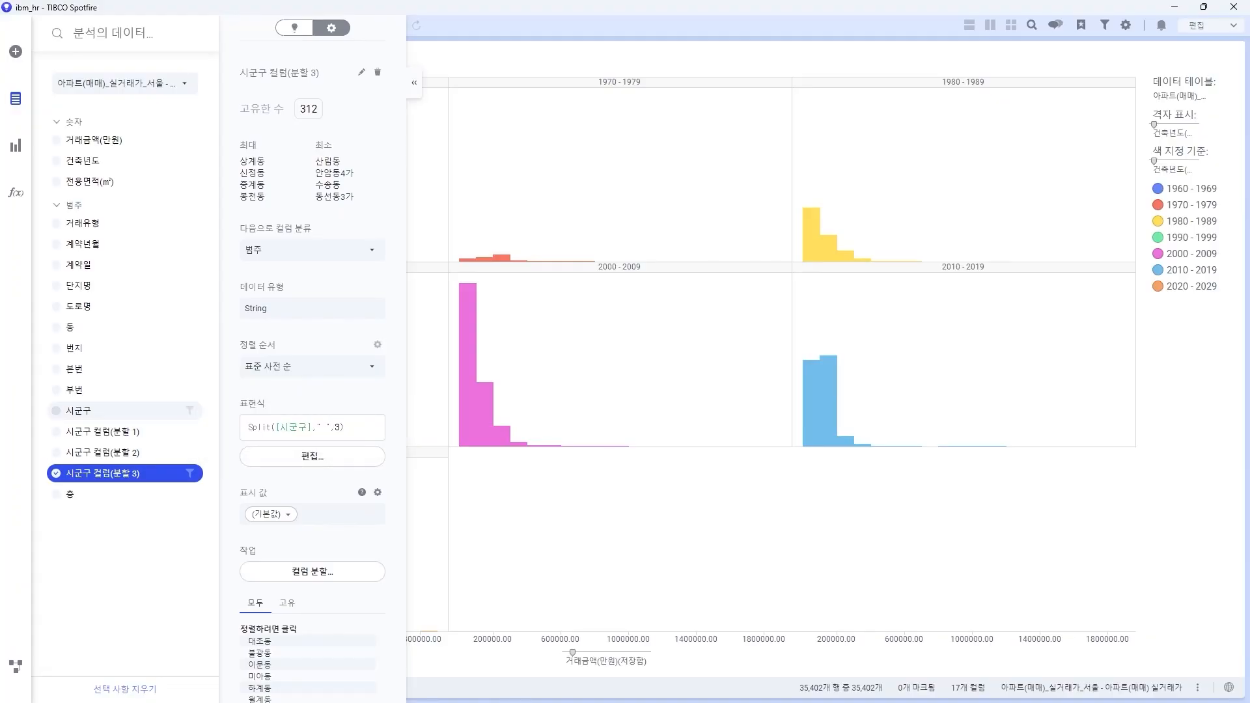
pyautogui.click(189, 411)
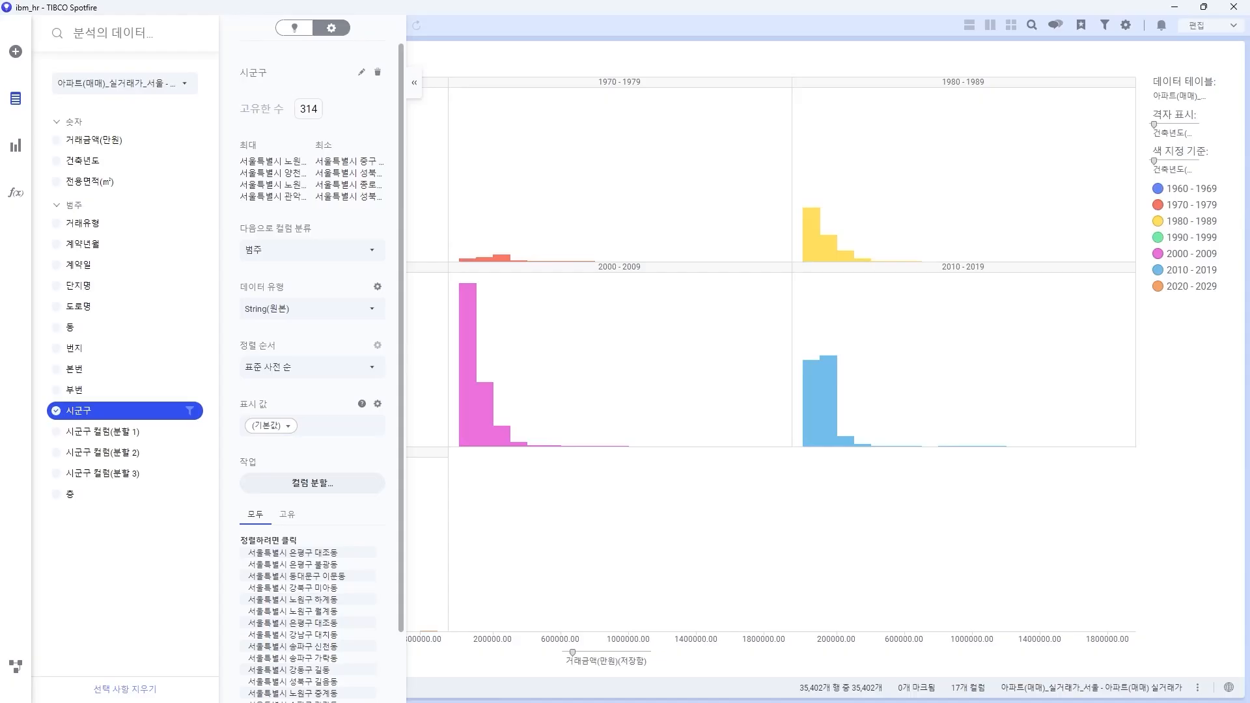
# In the data canvas, inspect the Split expression of the 시군구 컬럼(분할 1) calculated column without changing it
pyautogui.click(15, 666)
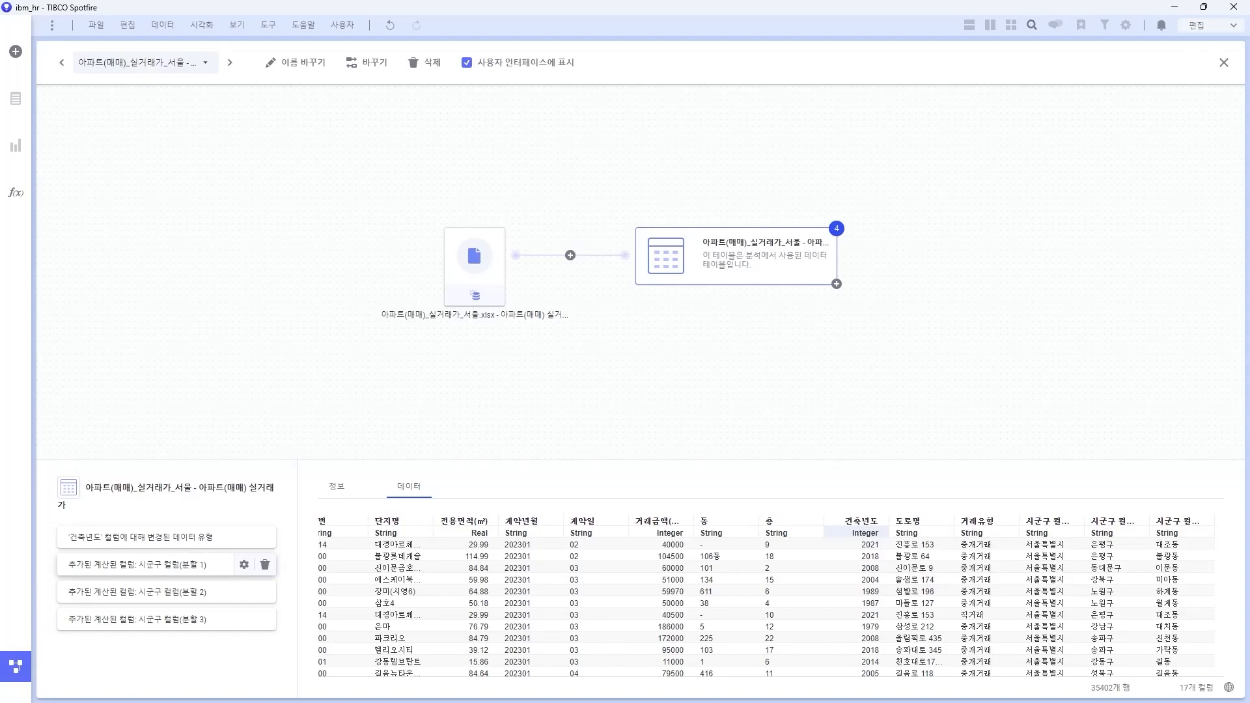
pyautogui.click(244, 564)
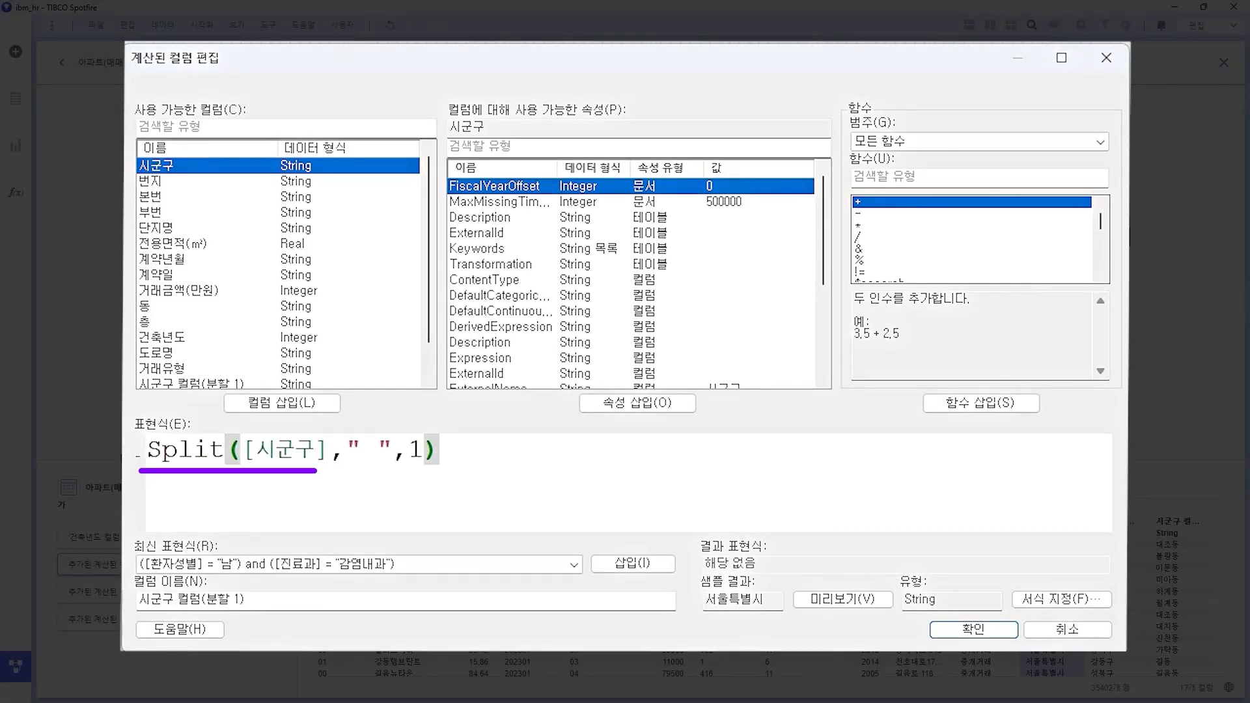
pyautogui.moveTo(241, 450); pyautogui.dragTo(424, 450)
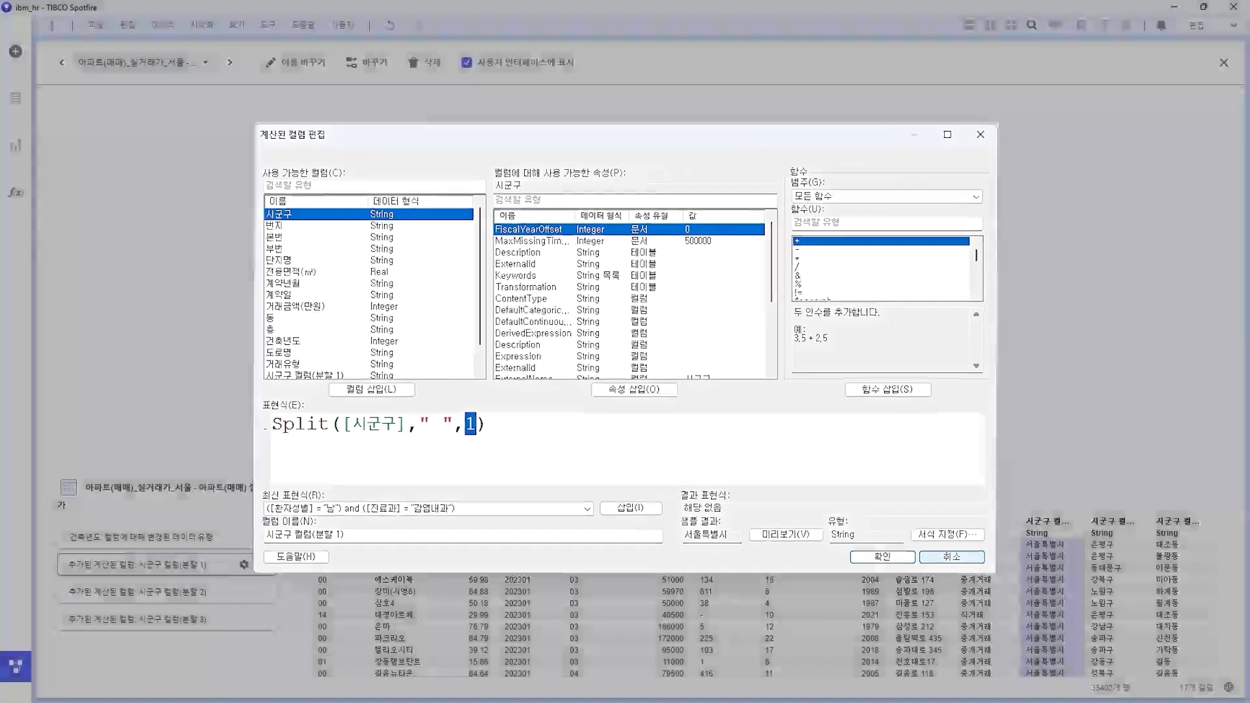
pyautogui.click(947, 555)
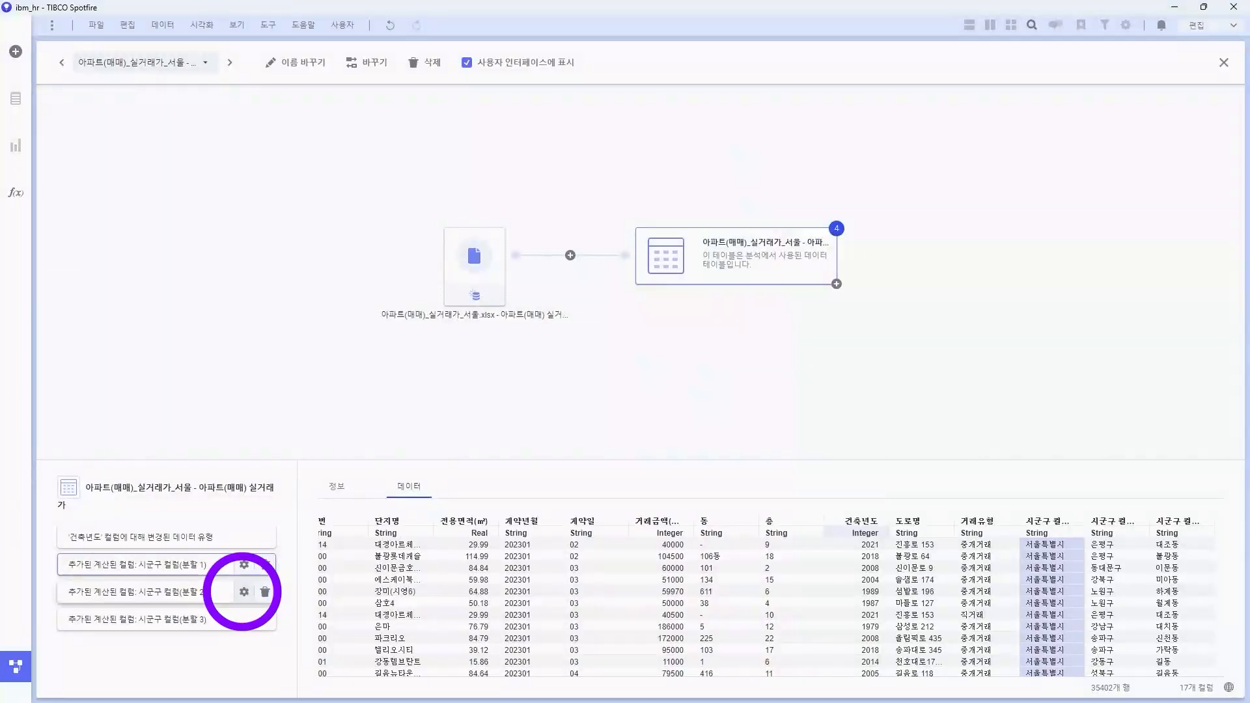
# Examine the Split expression and its index argument for the 시군구 컬럼(분할 2) calculated column, leaving it unedited
pyautogui.click(244, 591)
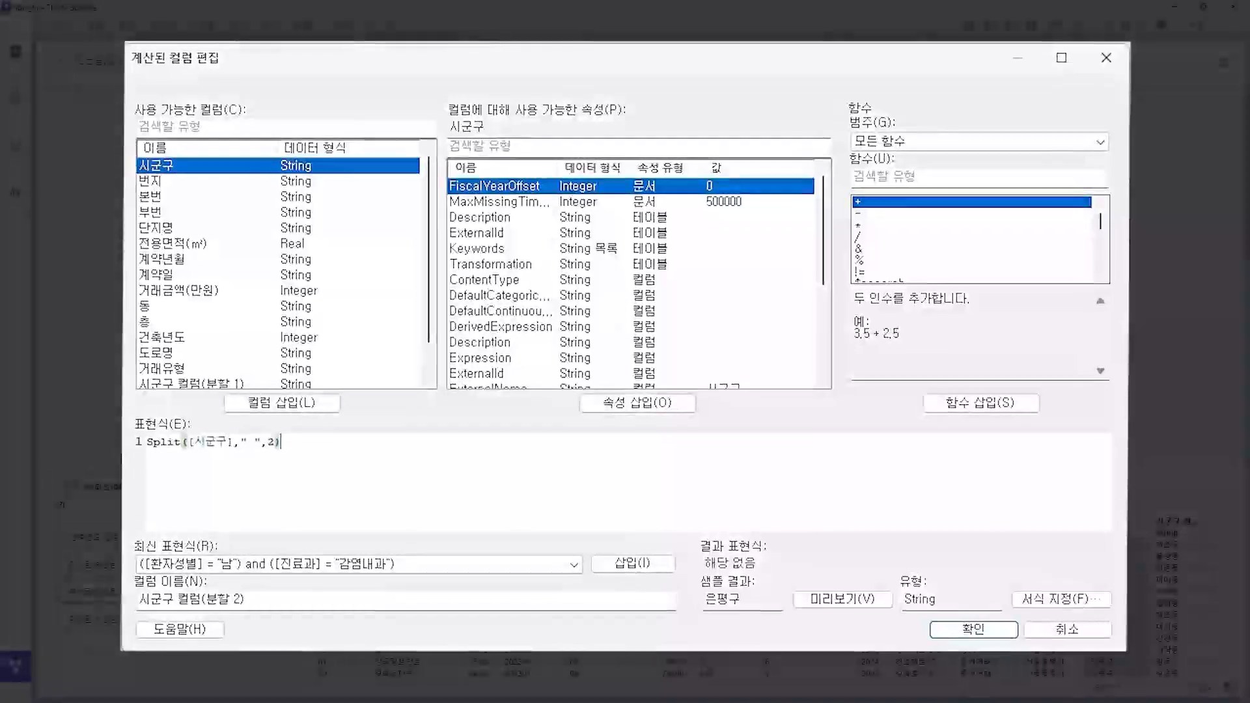
pyautogui.scroll(7, 280, 462)
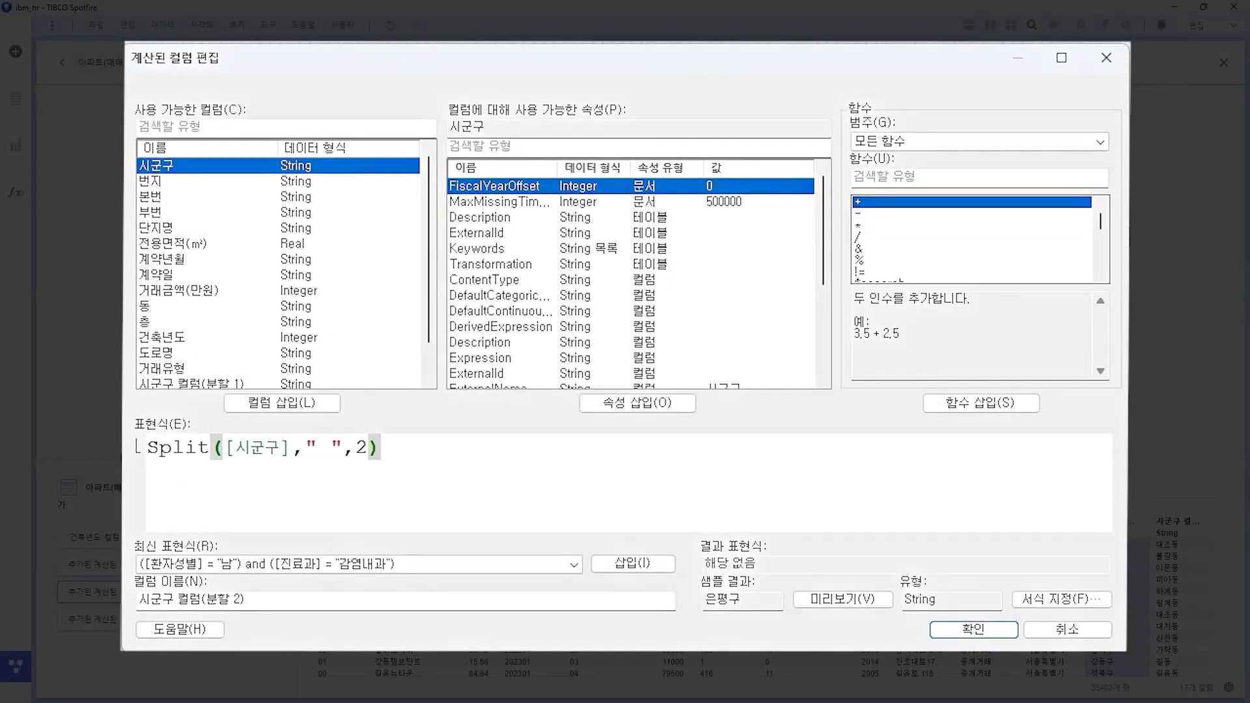
pyautogui.moveTo(367, 448)
pyautogui.mouseDown()
pyautogui.moveTo(345, 447)
pyautogui.moveTo(355, 448)
pyautogui.mouseUp()
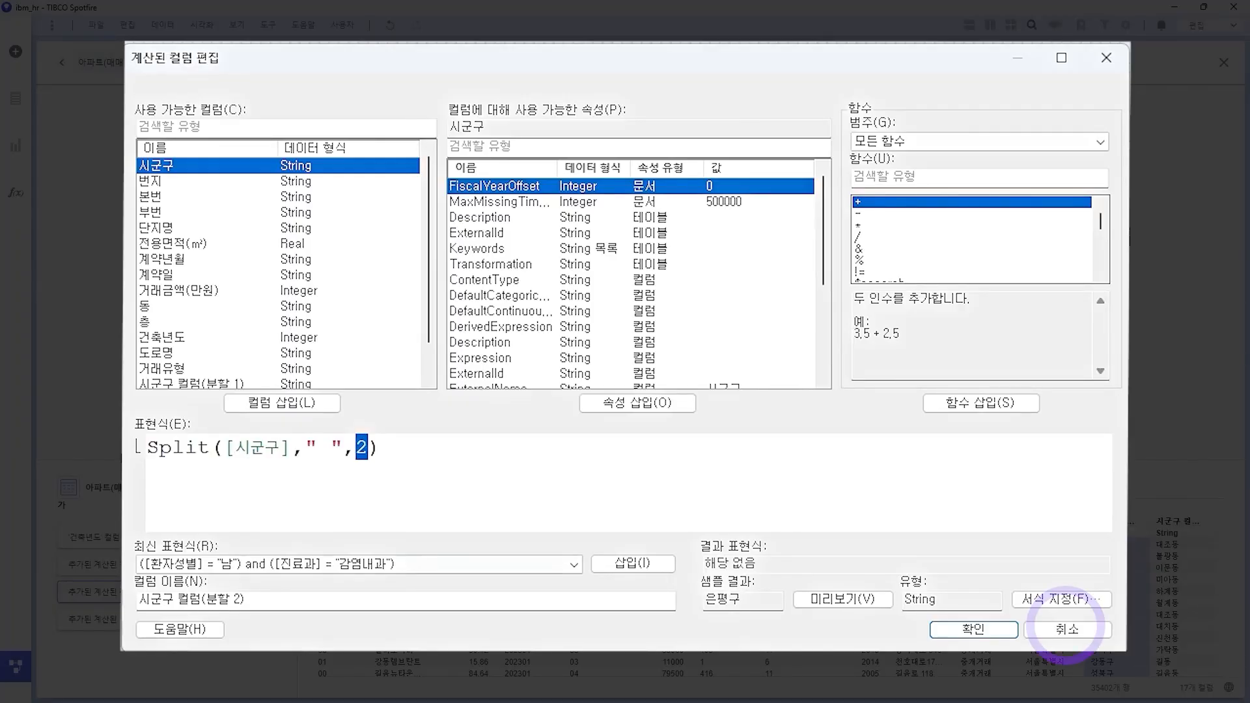
pyautogui.click(1066, 629)
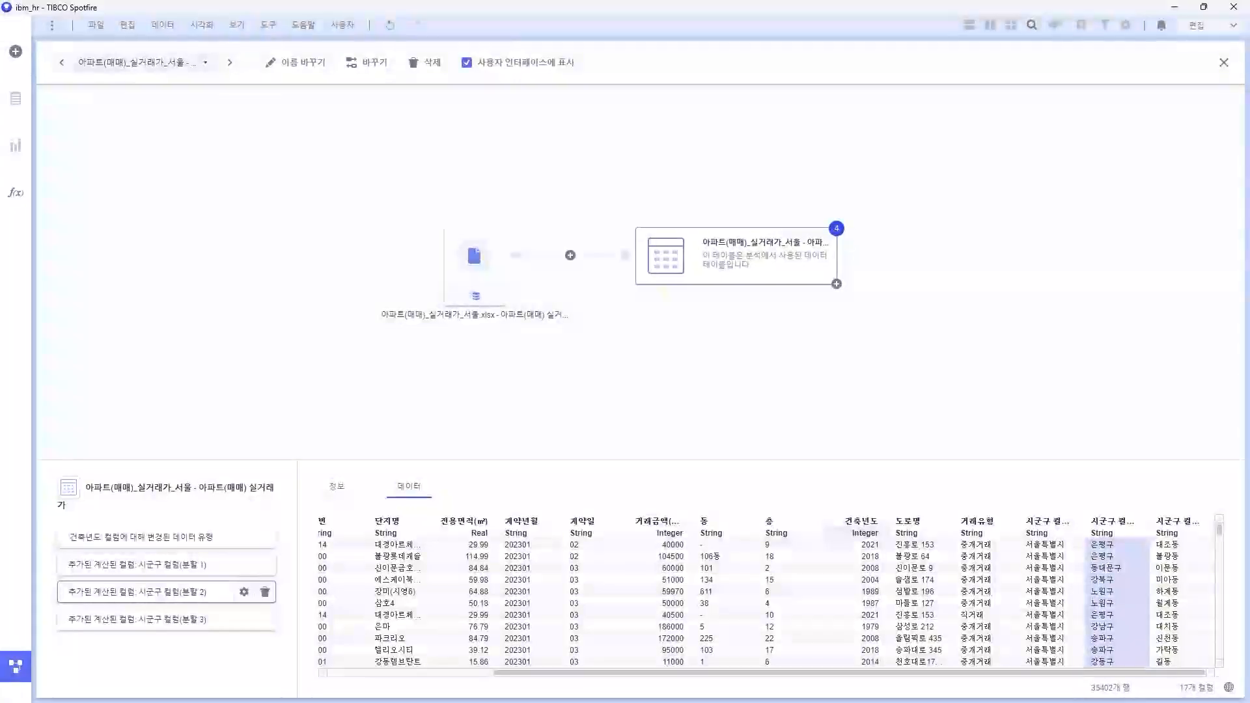